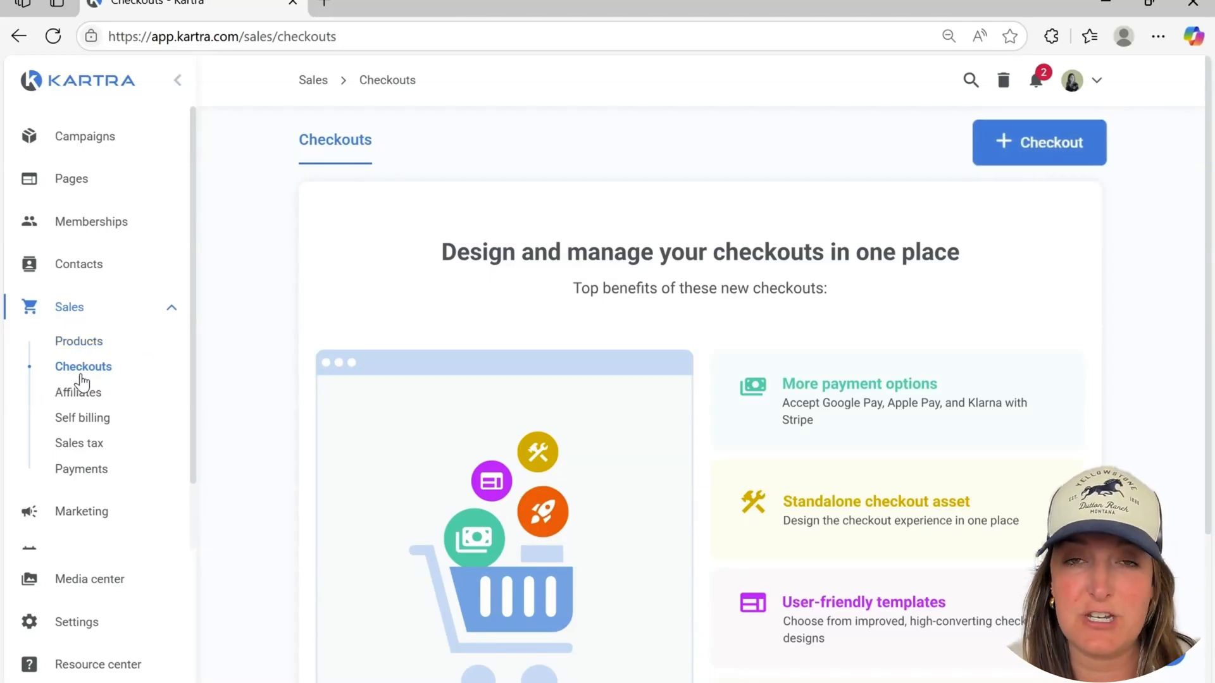
# Start a new checkout from the Sales checkouts page and look through the available checkout layouts
pyautogui.click(71, 368)
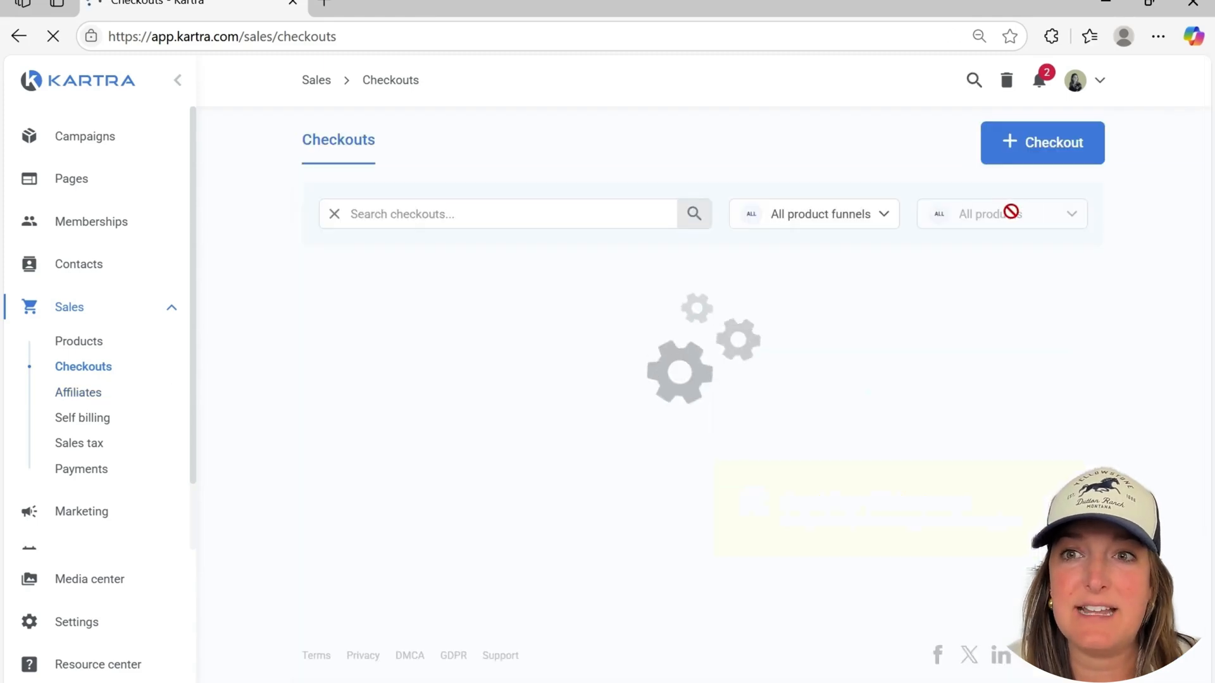
pyautogui.click(1049, 154)
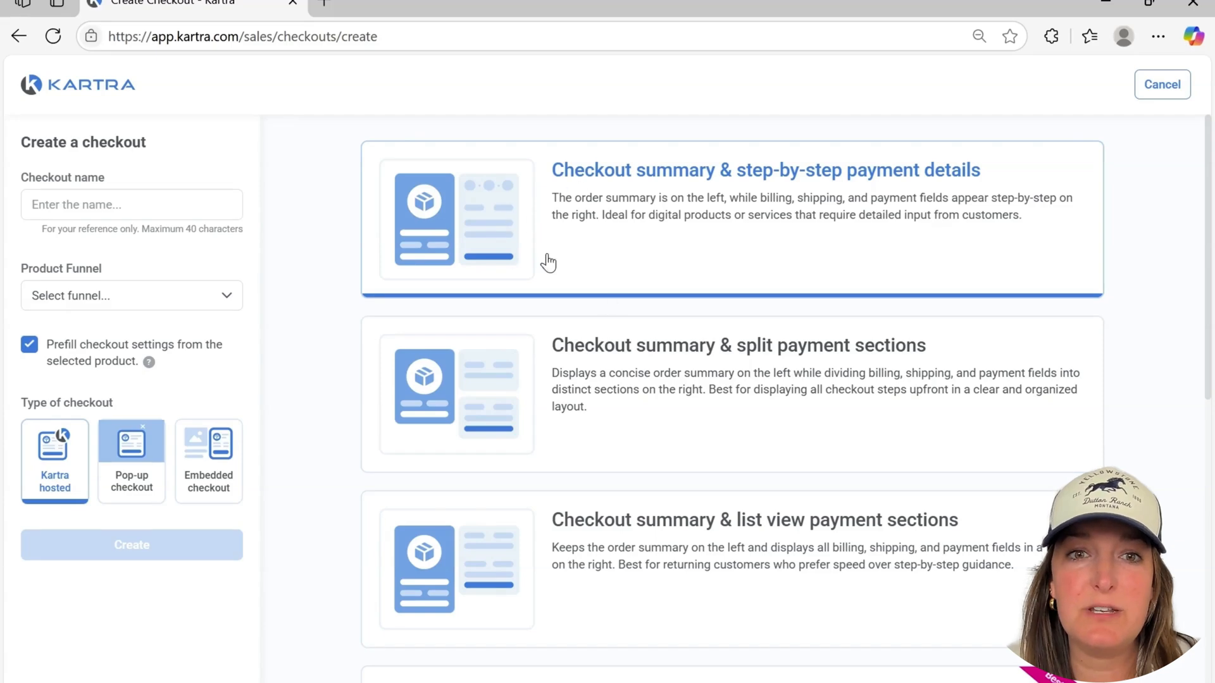
pyautogui.scroll(-5, 545, 260)
pyautogui.scroll(-3, 576, 303)
pyautogui.scroll(8, 588, 504)
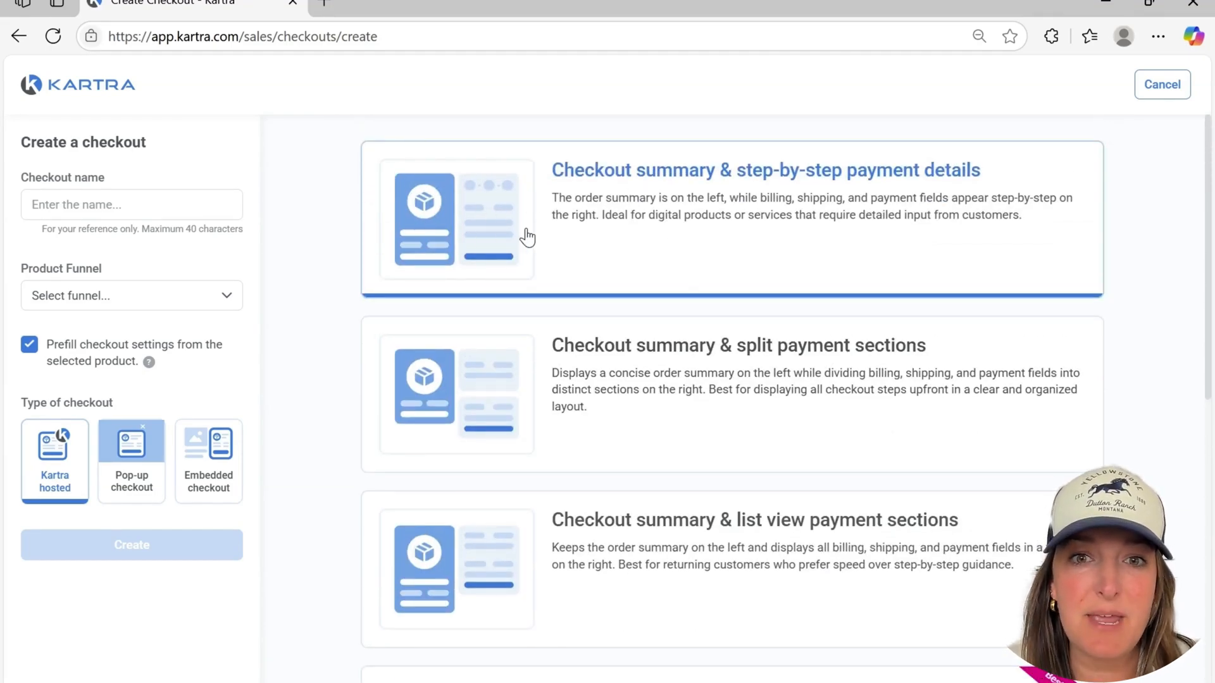
pyautogui.scroll(-2, 527, 285)
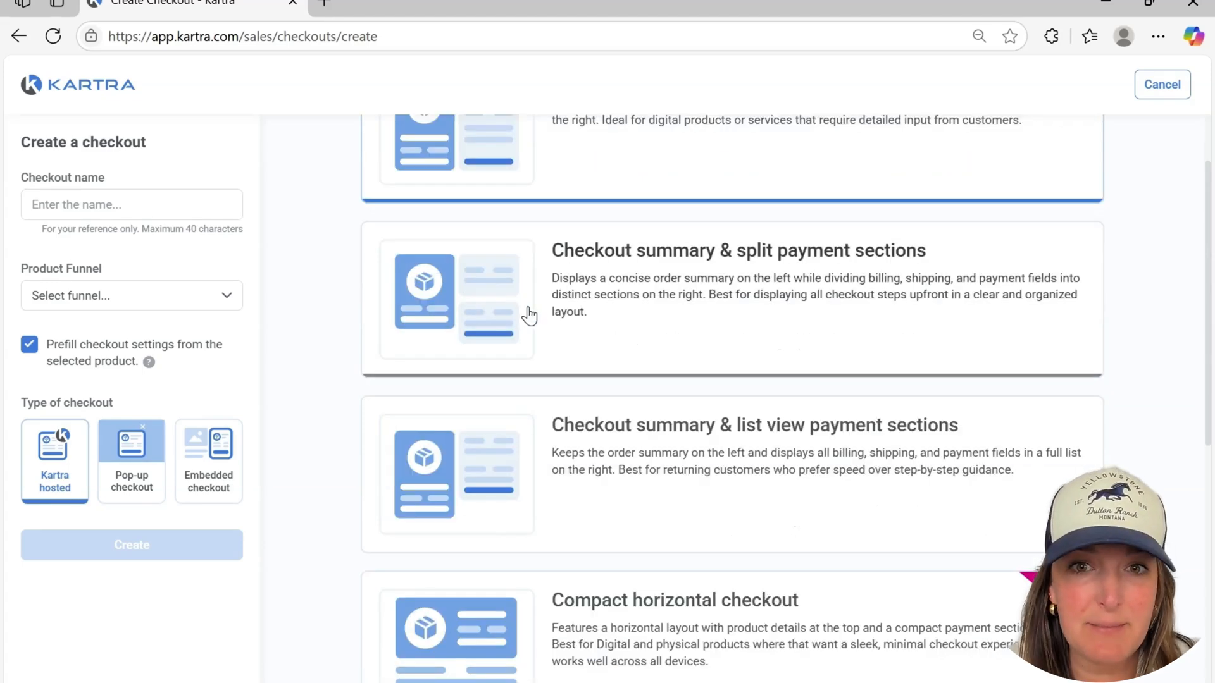
pyautogui.scroll(-3, 529, 315)
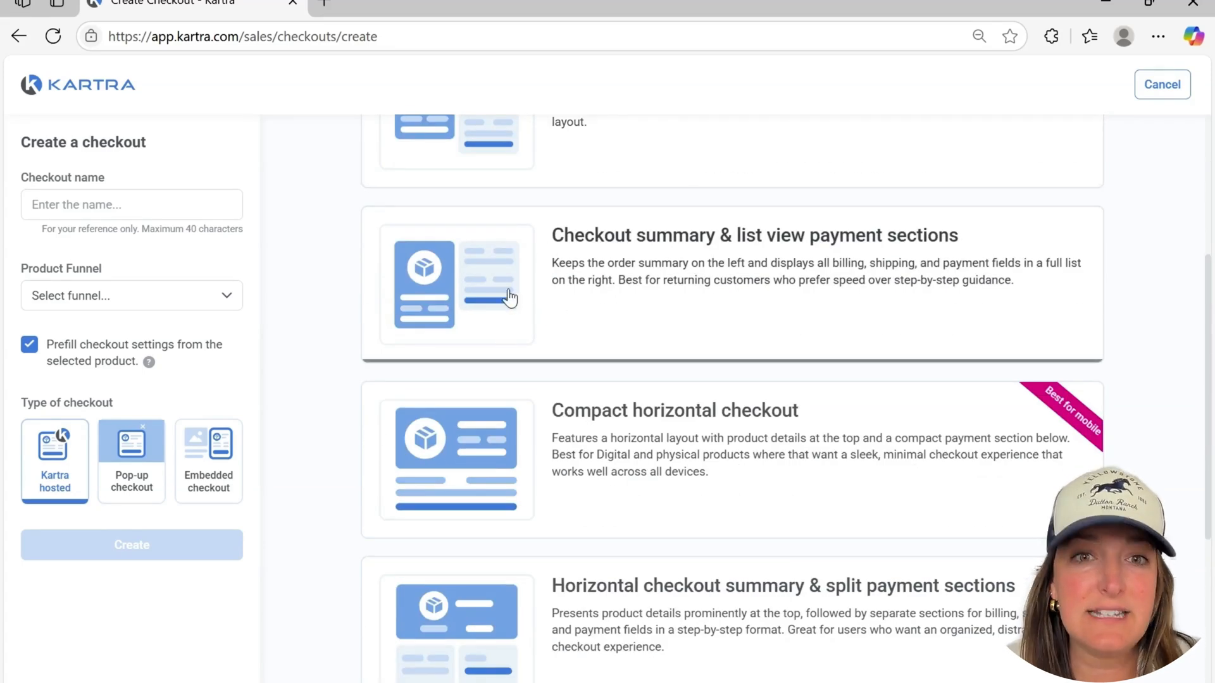
pyautogui.scroll(-3, 512, 307)
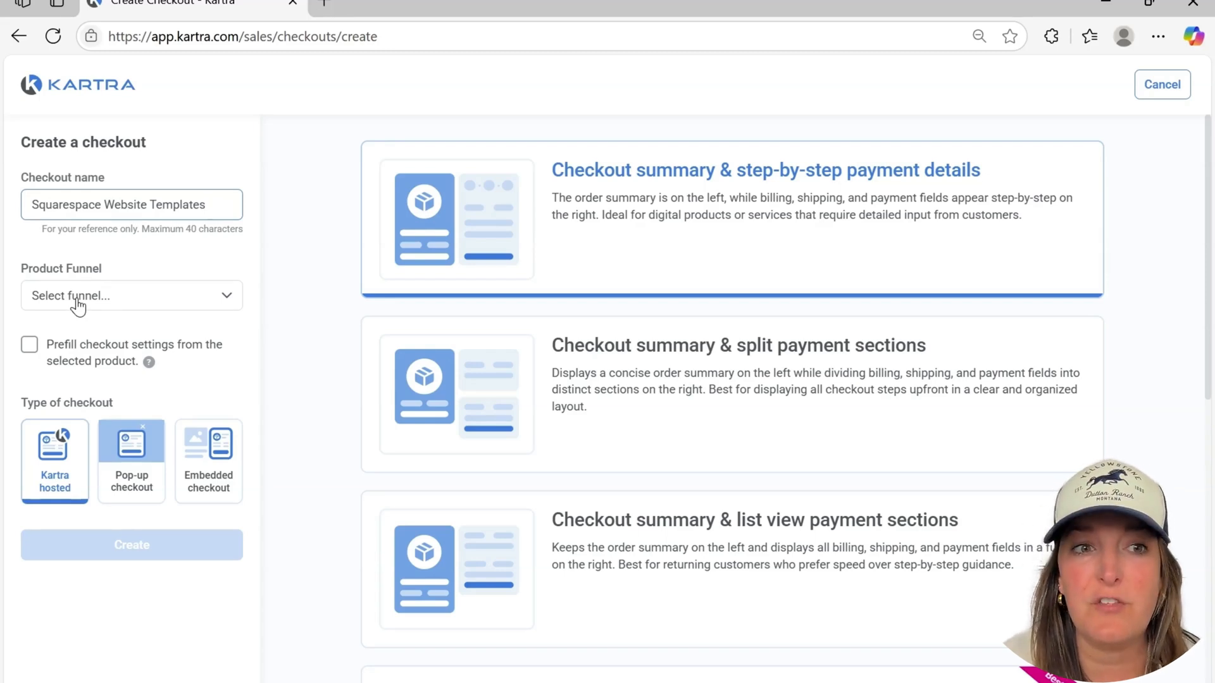
# Set both the product funnel and the product of the new checkout to Squarespace Templates
pyautogui.click(78, 303)
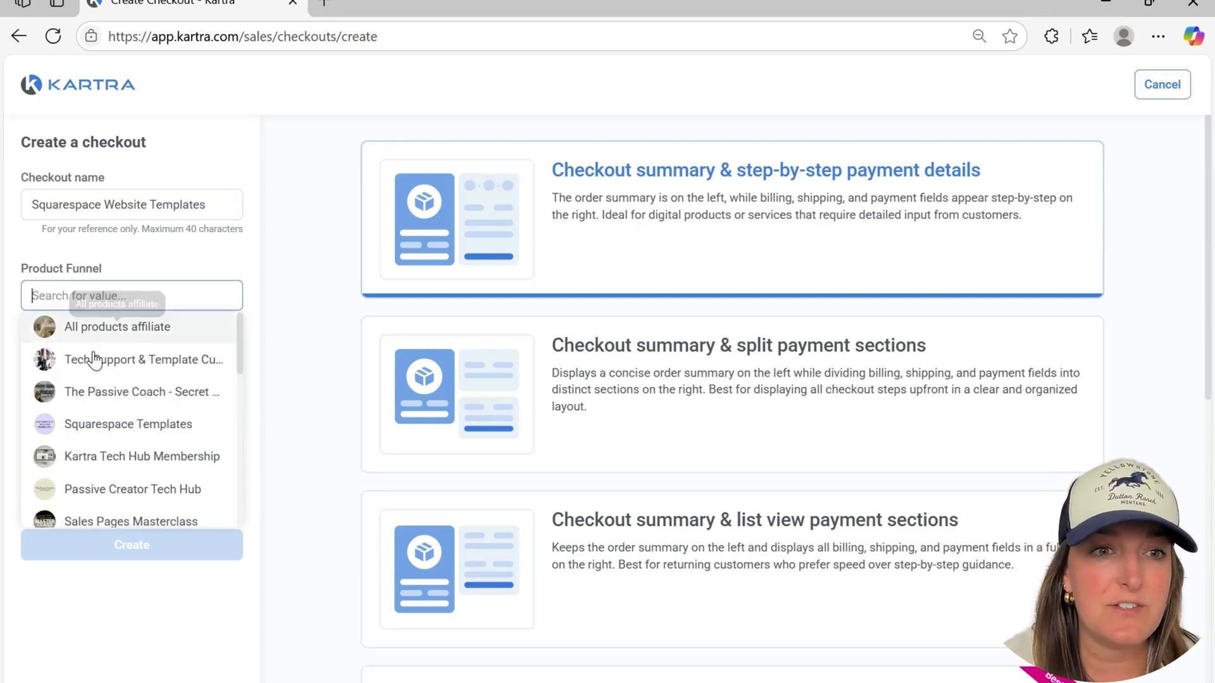
pyautogui.scroll(-8, 93, 361)
pyautogui.scroll(8, 93, 360)
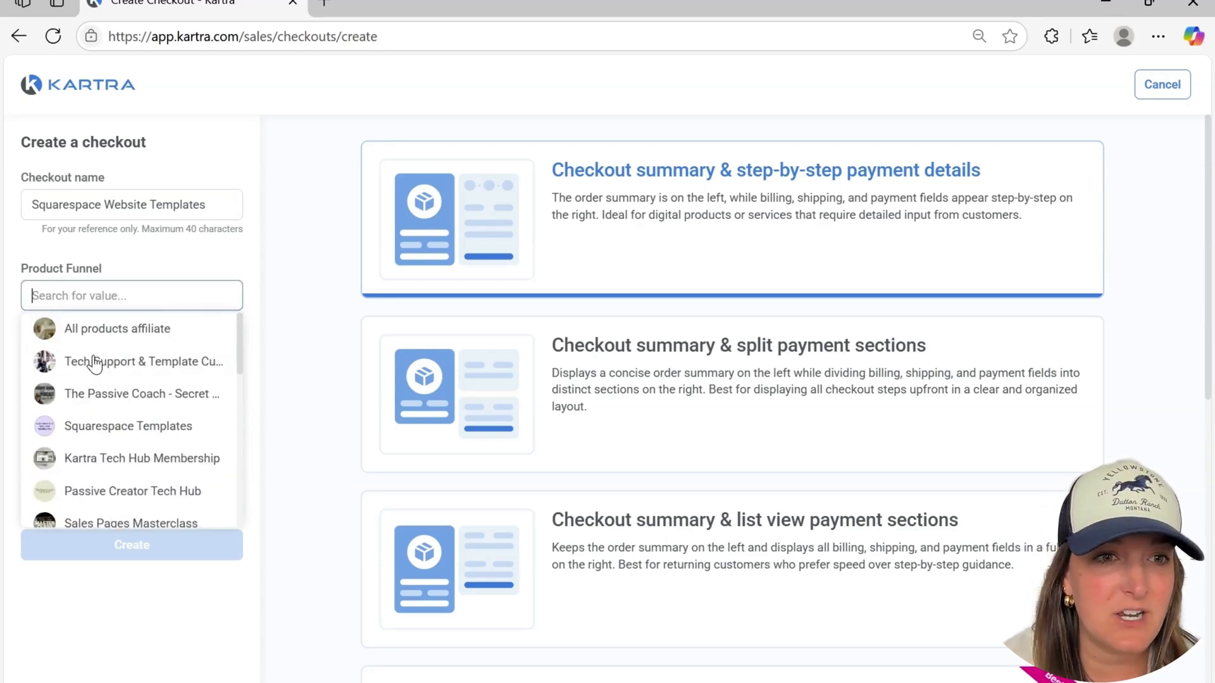
pyautogui.click(95, 430)
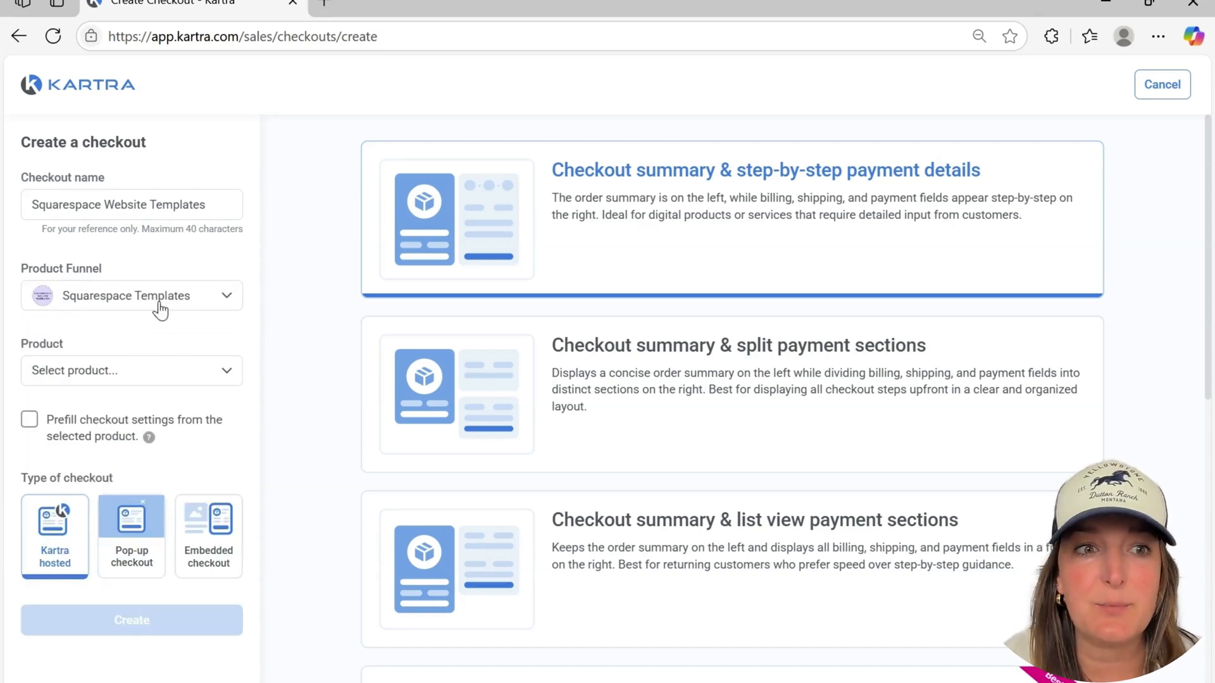
pyautogui.click(97, 373)
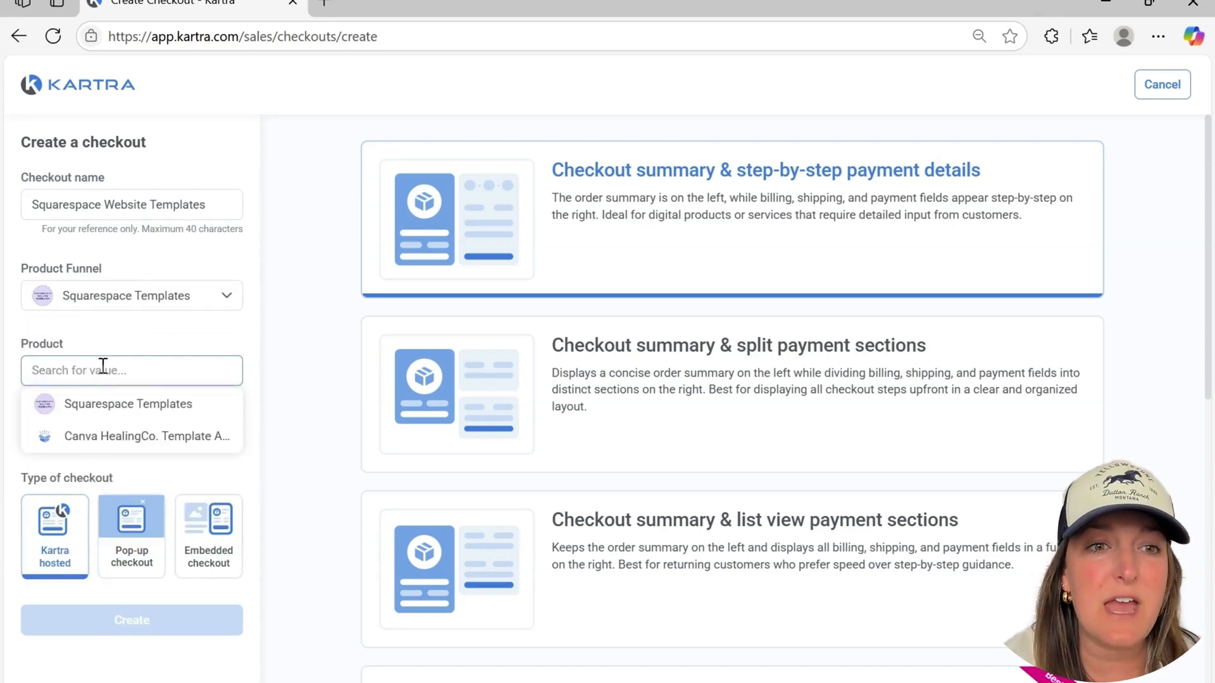
pyautogui.click(94, 408)
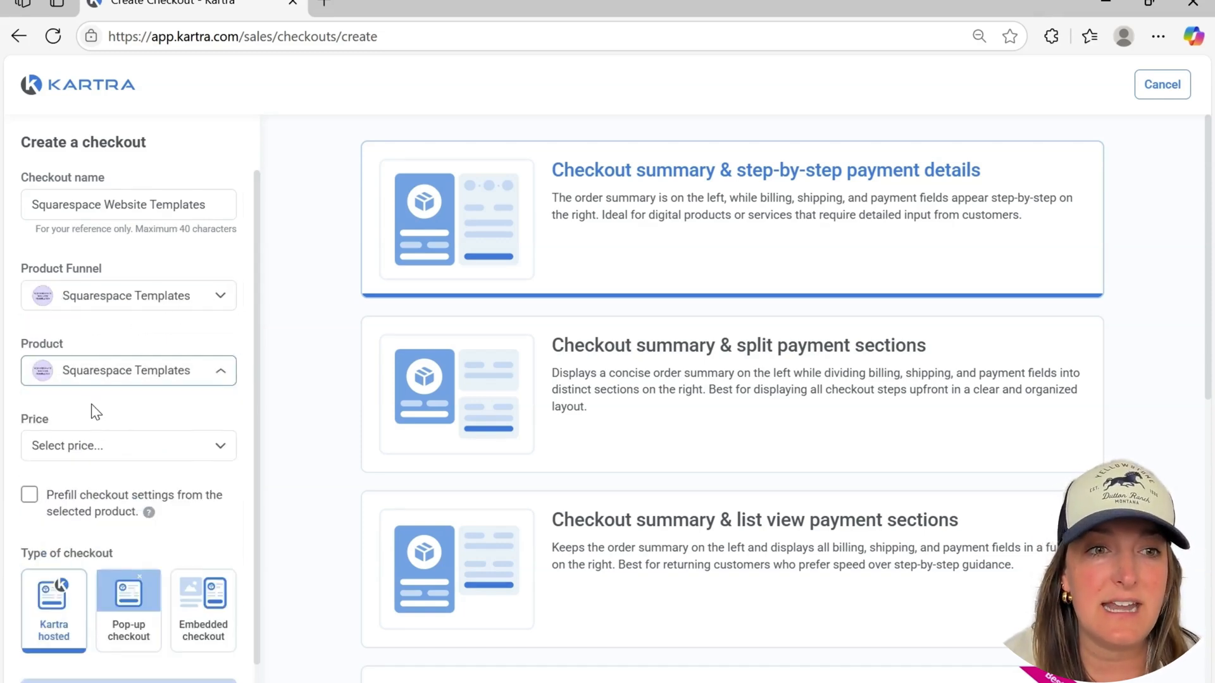
# Review the price options for the new checkout and select Price 3
pyautogui.click(82, 448)
pyautogui.click(52, 577)
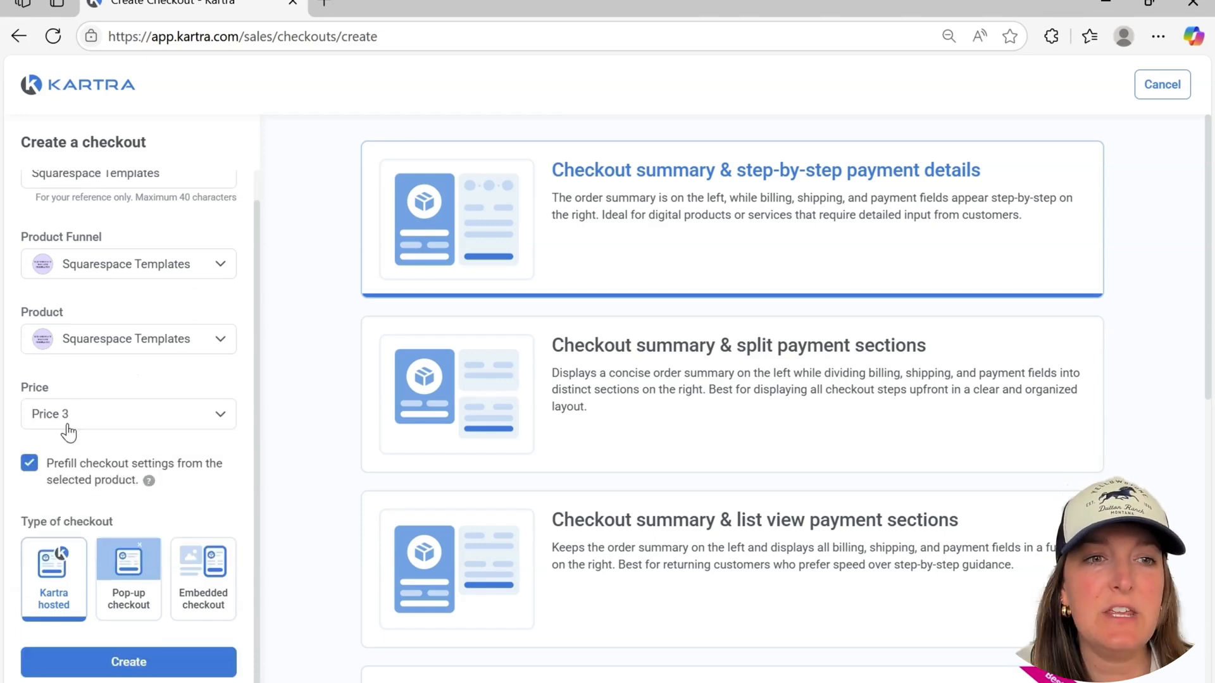
pyautogui.click(68, 425)
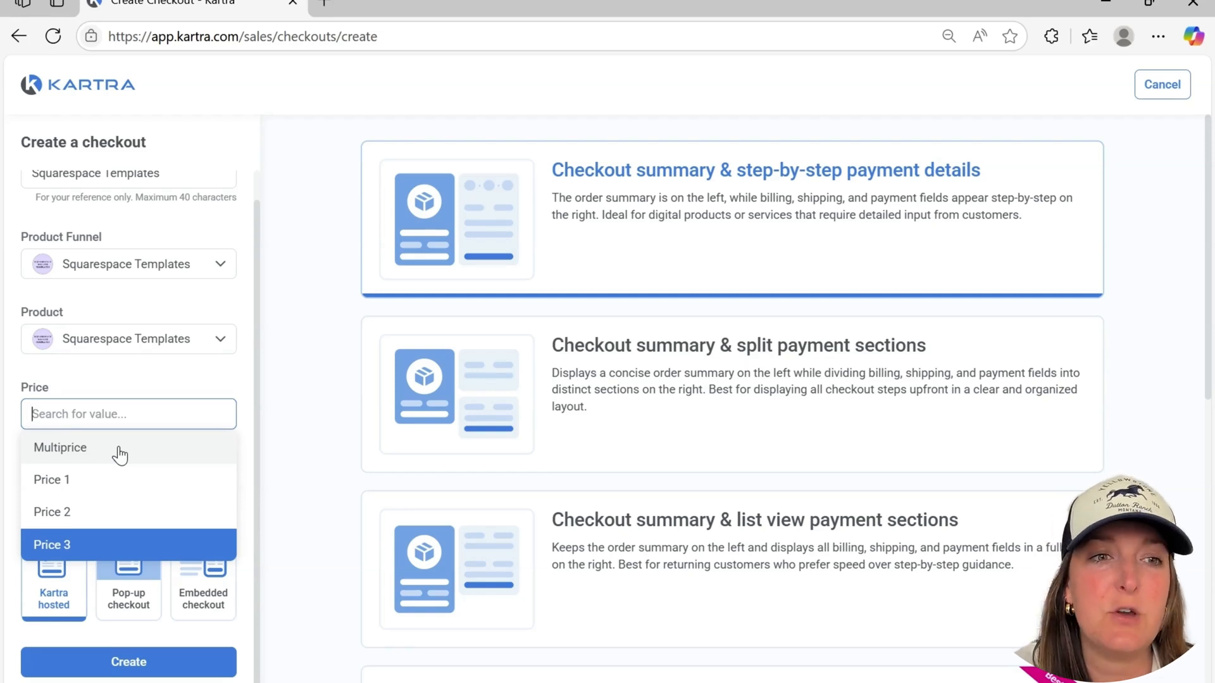
pyautogui.click(89, 548)
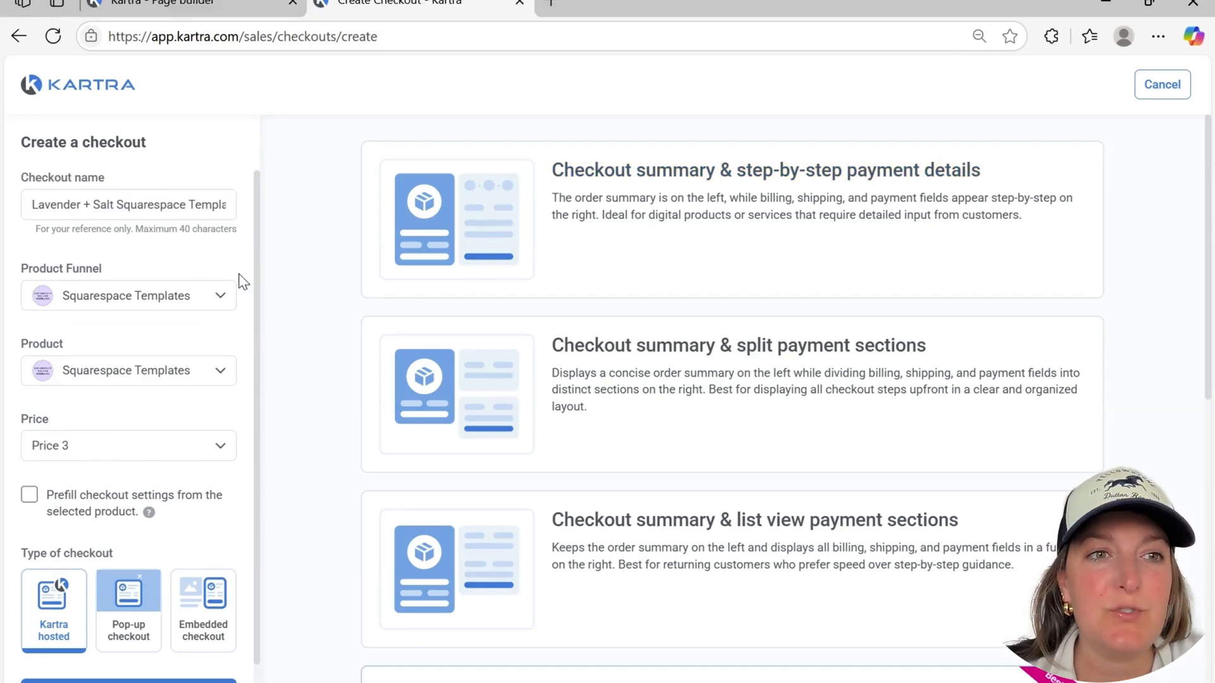
# Choose Kartra hosted as the checkout type and create the checkout
pyautogui.scroll(-1, 68, 345)
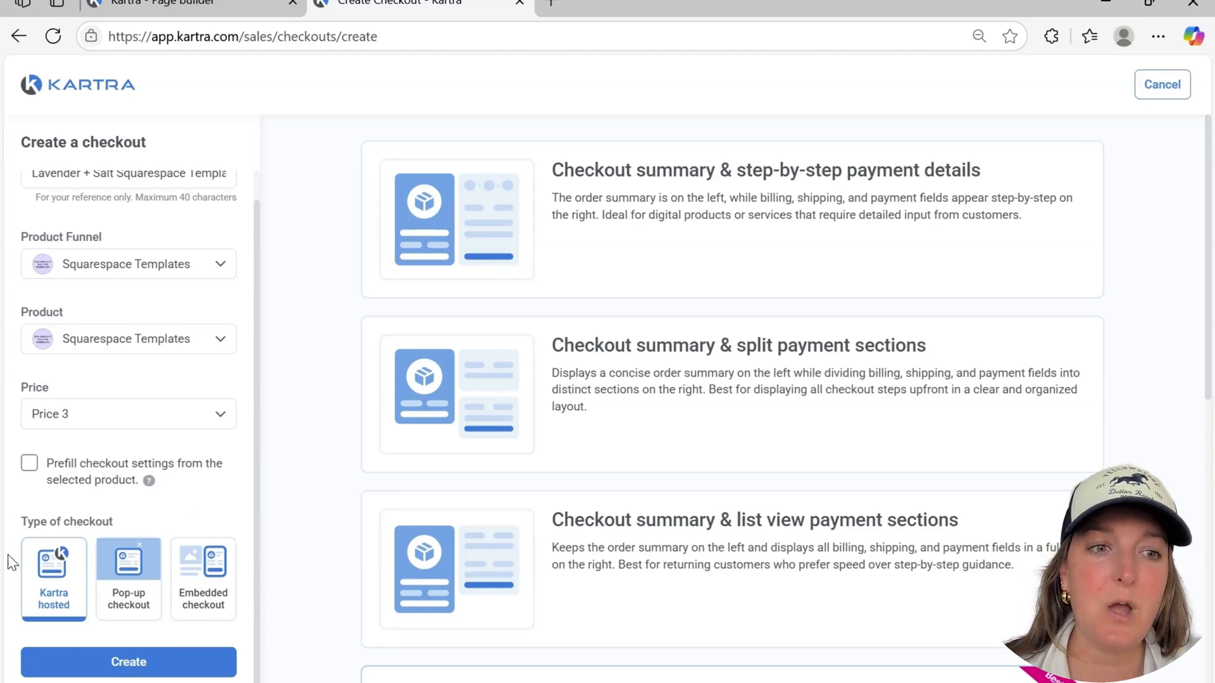
pyautogui.click(55, 607)
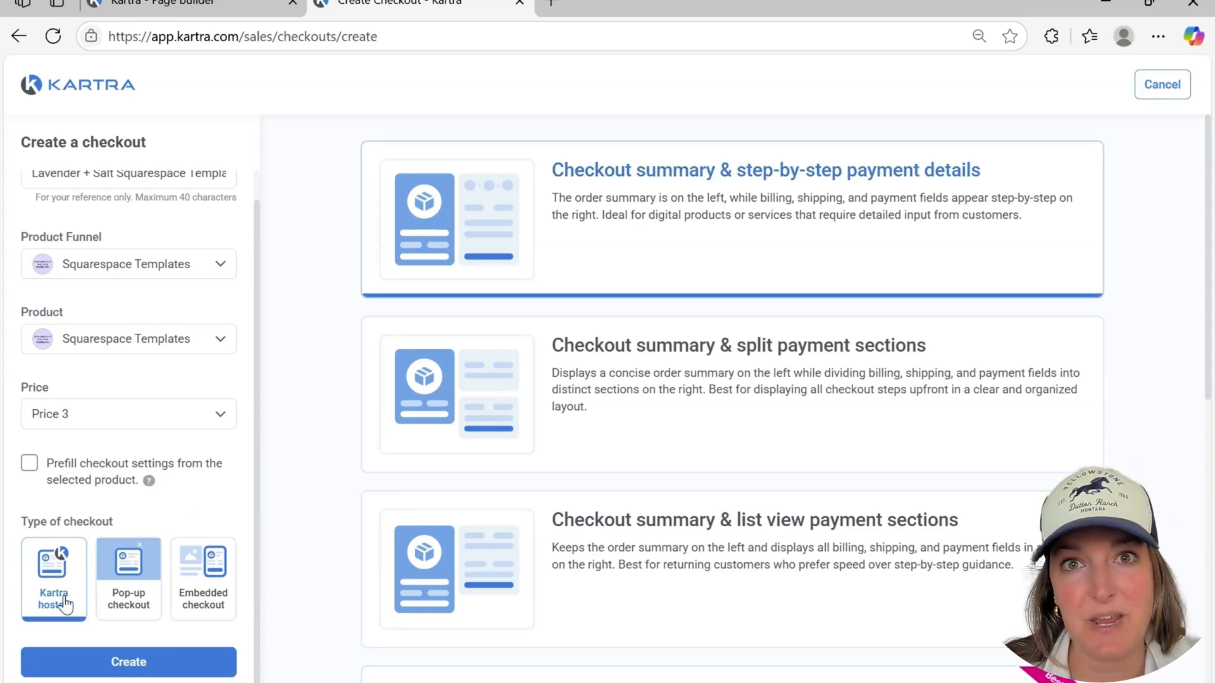
pyautogui.click(132, 664)
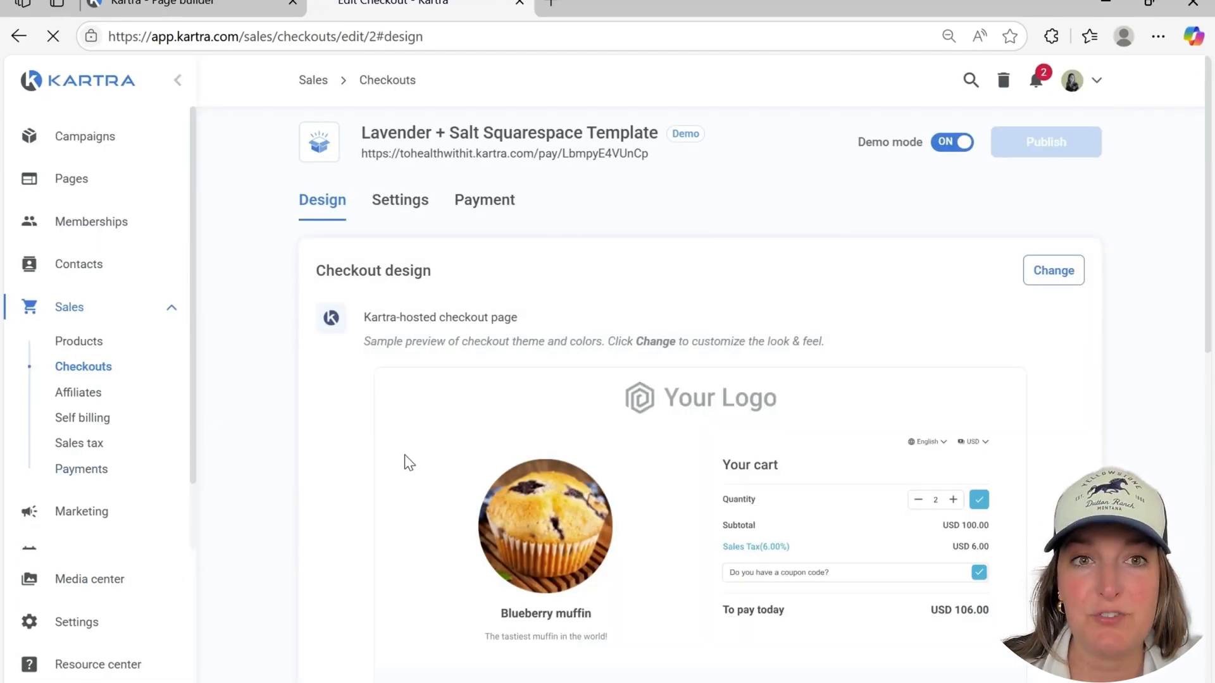
# Open the link of the Lavender + Salt Squarespace Template checkout for editing
pyautogui.moveTo(362, 158)
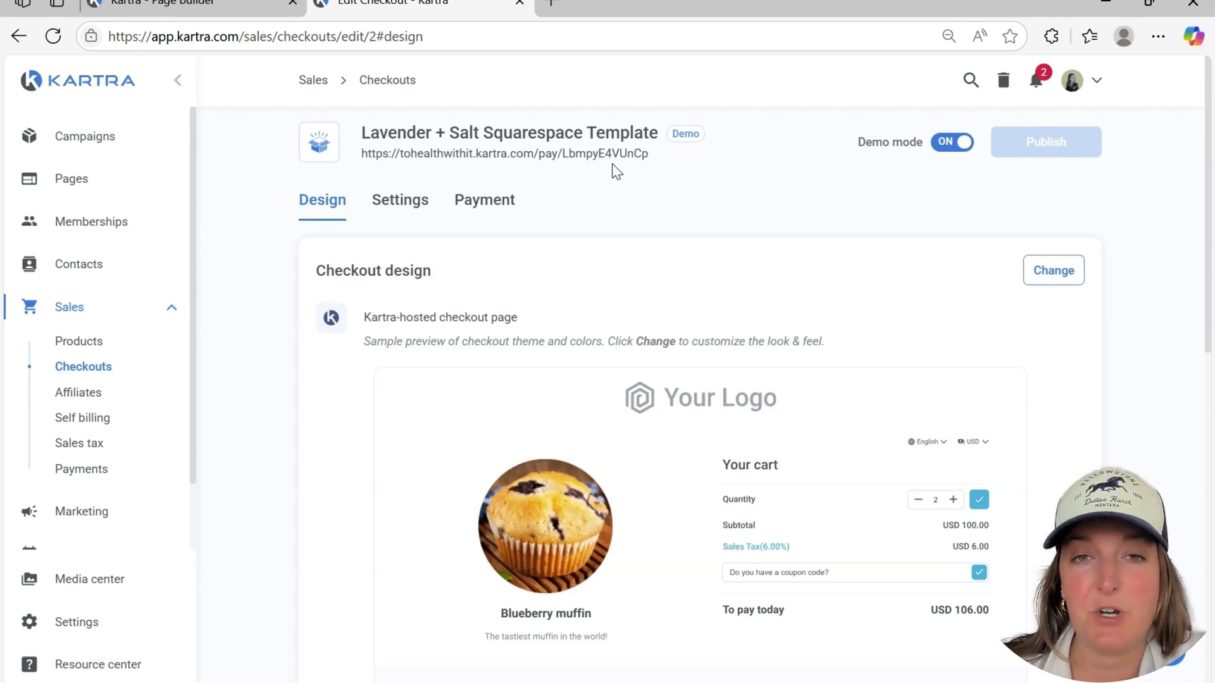
pyautogui.moveTo(658, 157)
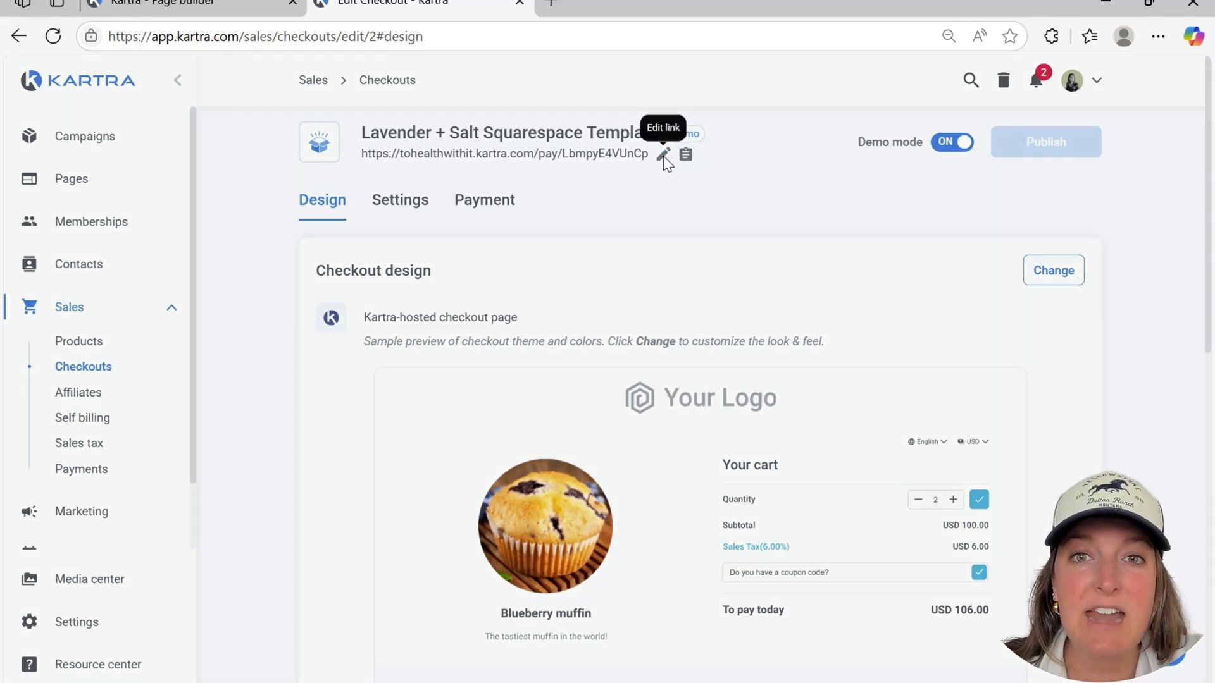
pyautogui.click(663, 155)
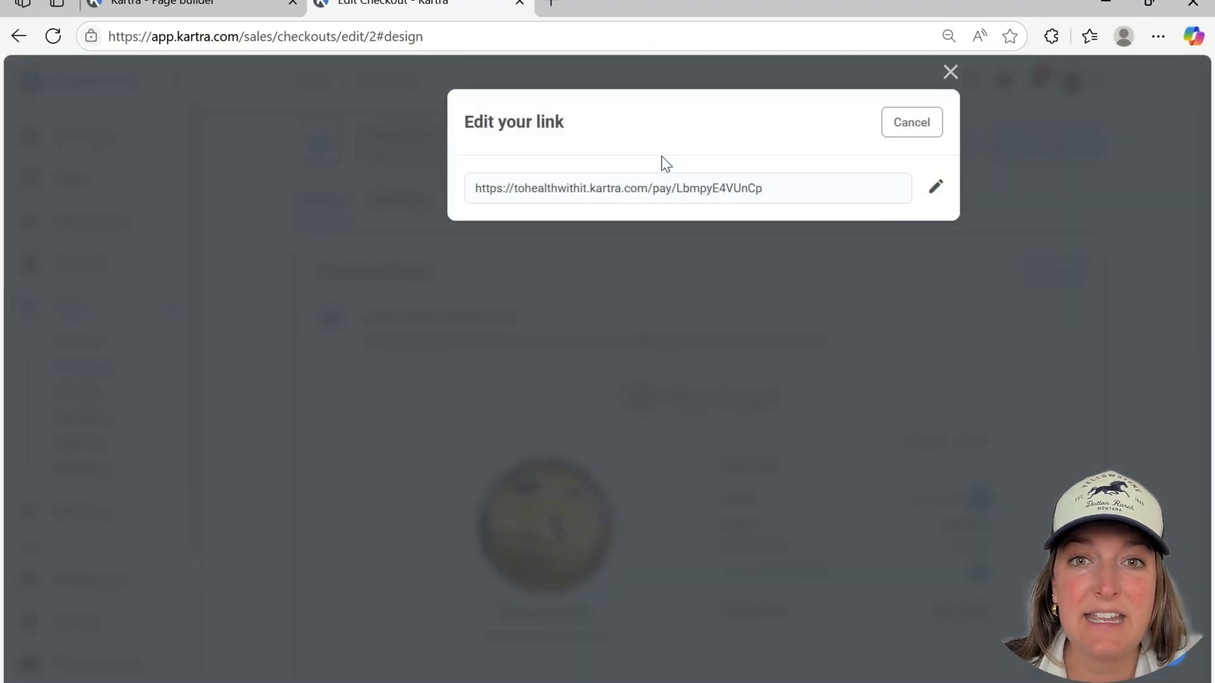
# Set the custom color of the checkout design to the dark charcoal swatch in the Nashville Coaching palette
pyautogui.scroll(-3, 537, 305)
pyautogui.scroll(3, 537, 305)
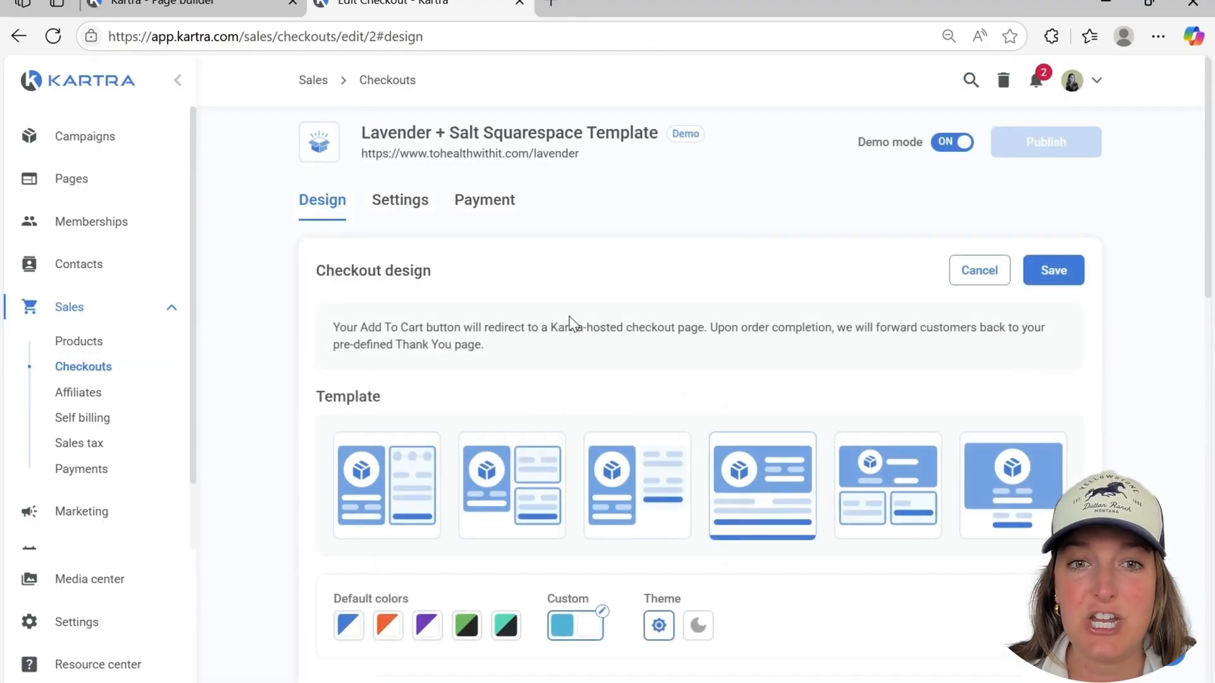
pyautogui.scroll(-2, 556, 328)
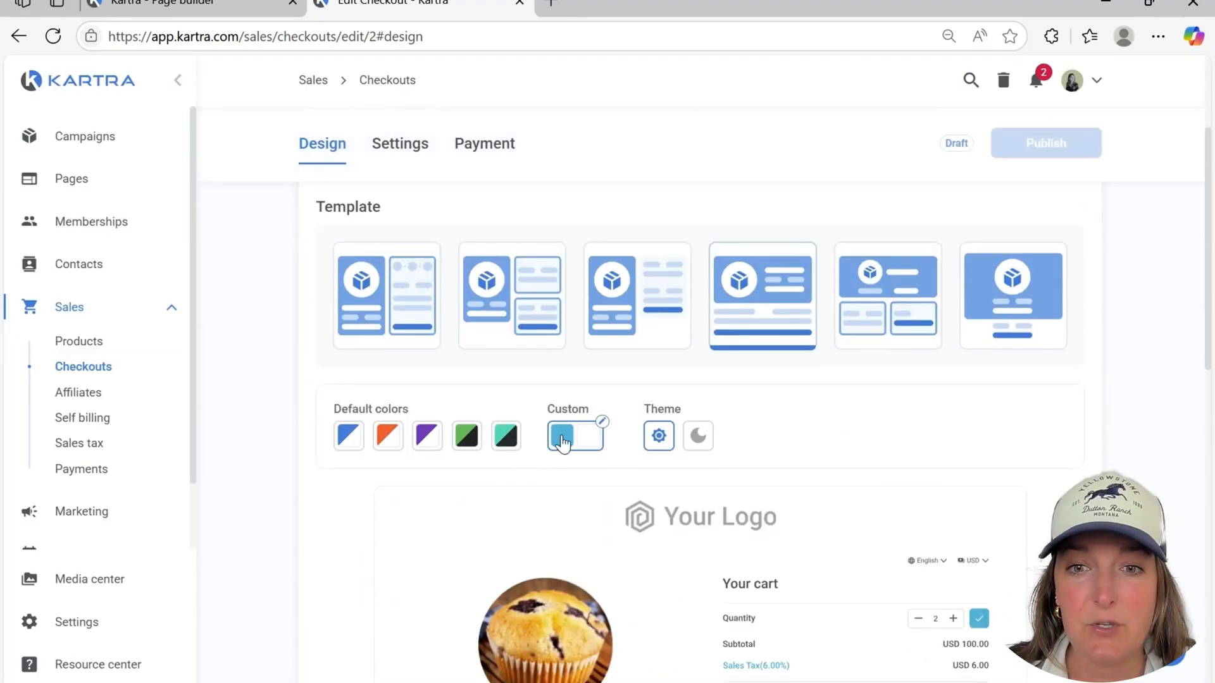
pyautogui.scroll(-7, 561, 441)
pyautogui.scroll(-3, 560, 443)
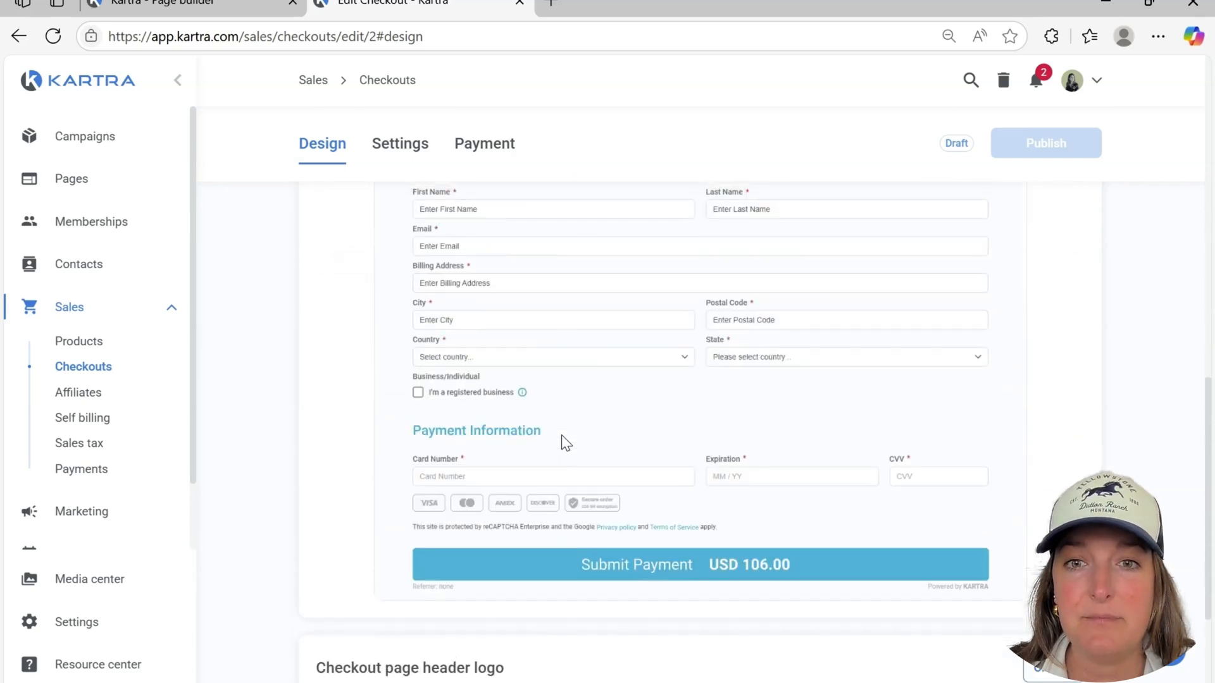
pyautogui.scroll(8, 561, 443)
pyautogui.click(562, 345)
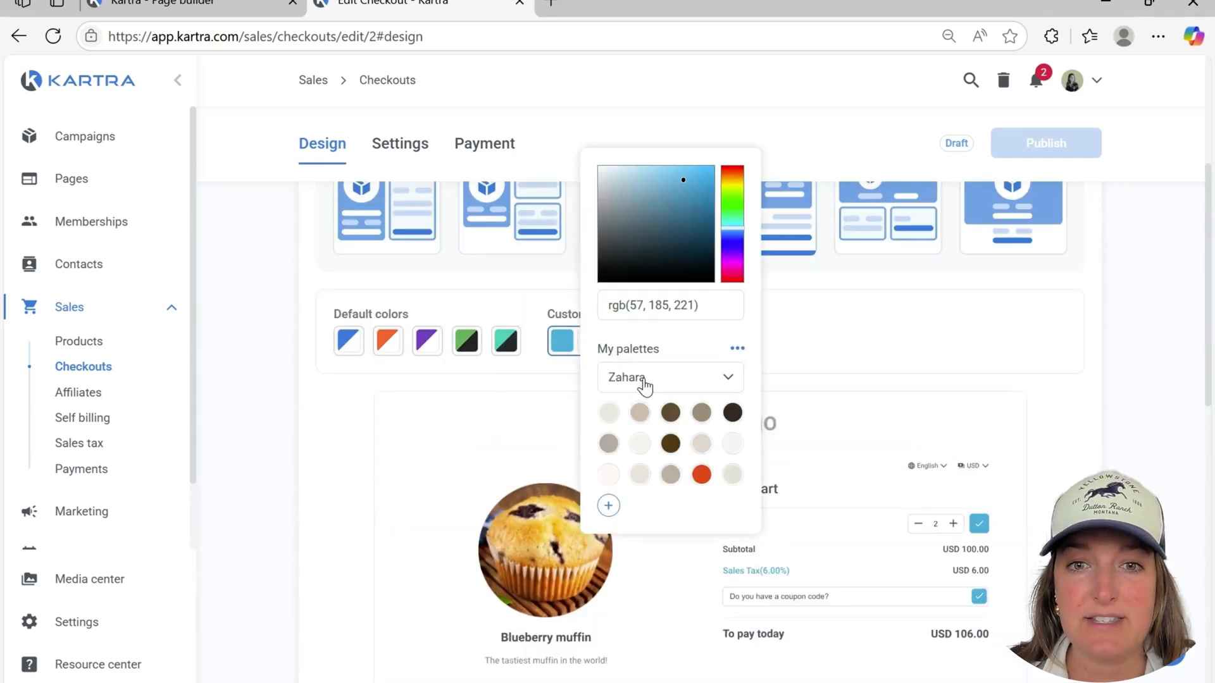
pyautogui.click(645, 380)
pyautogui.click(646, 246)
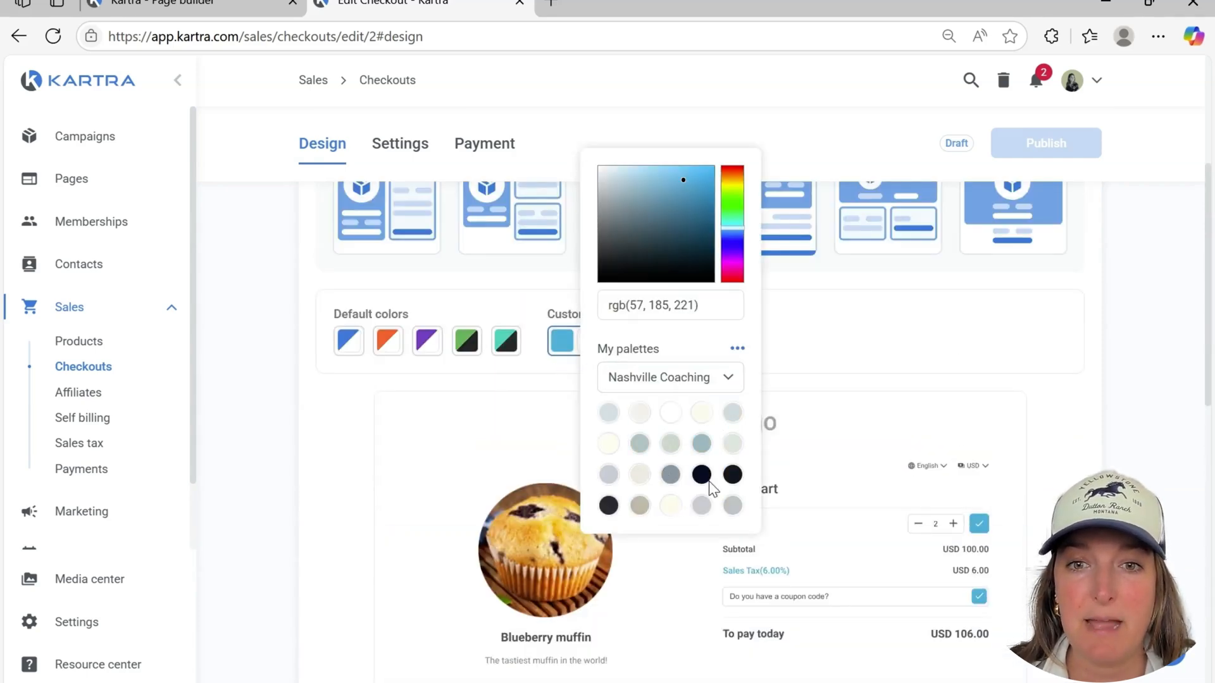
pyautogui.click(609, 505)
pyautogui.click(876, 325)
# Set the checkout page header logo to not display an own branding logo and save the setting
pyautogui.scroll(-9, 880, 333)
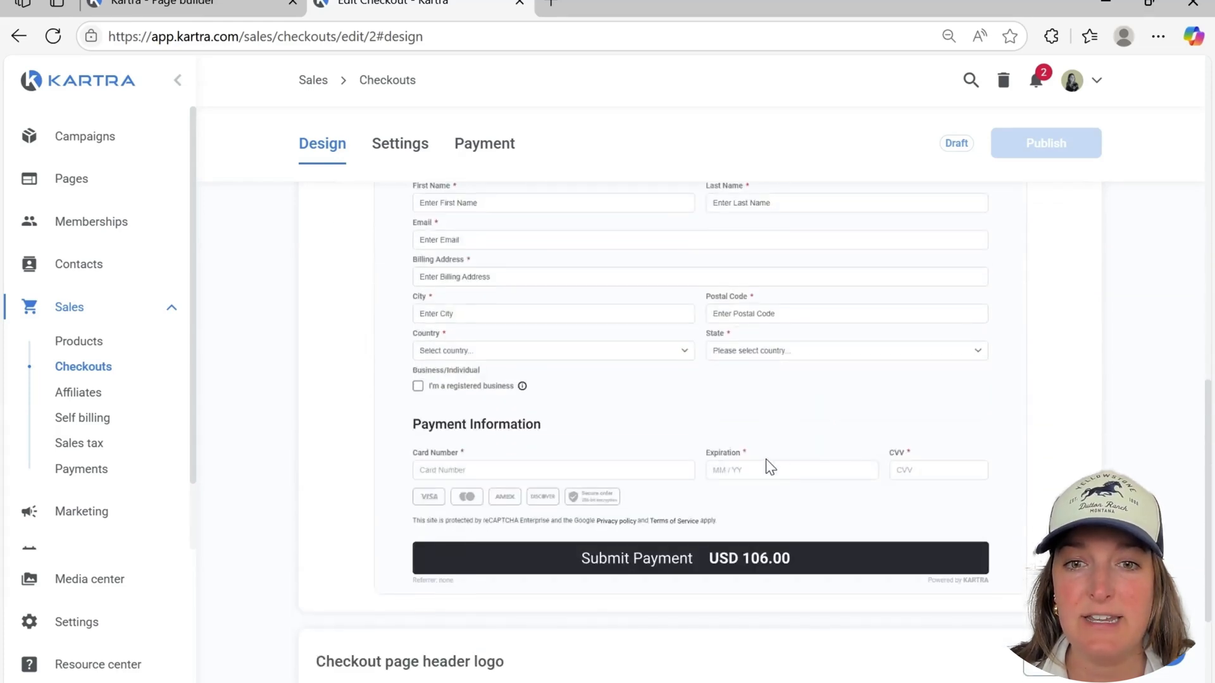
pyautogui.scroll(-3, 767, 463)
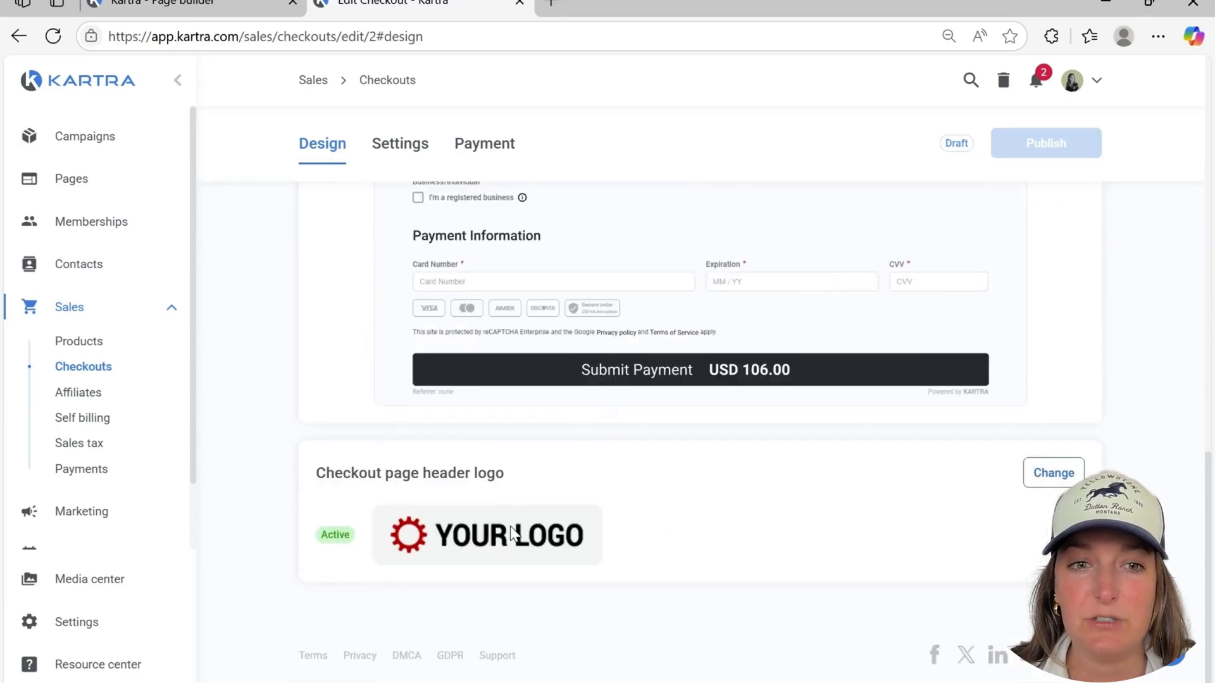
pyautogui.click(1076, 472)
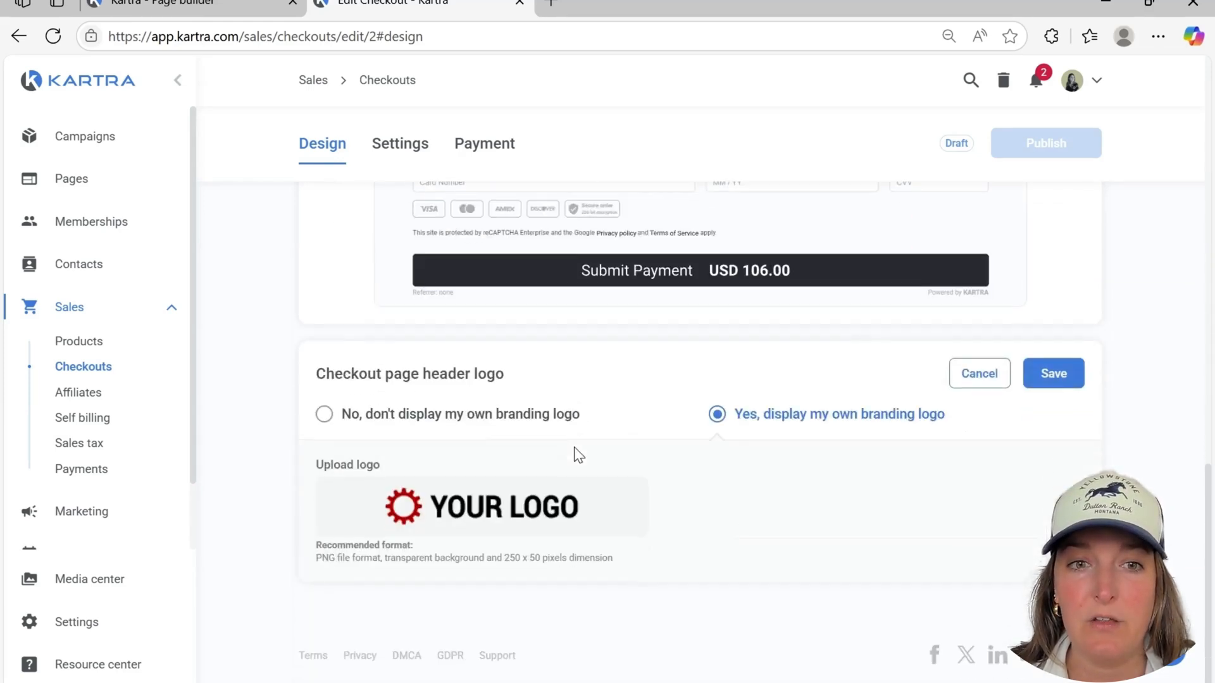
pyautogui.click(323, 413)
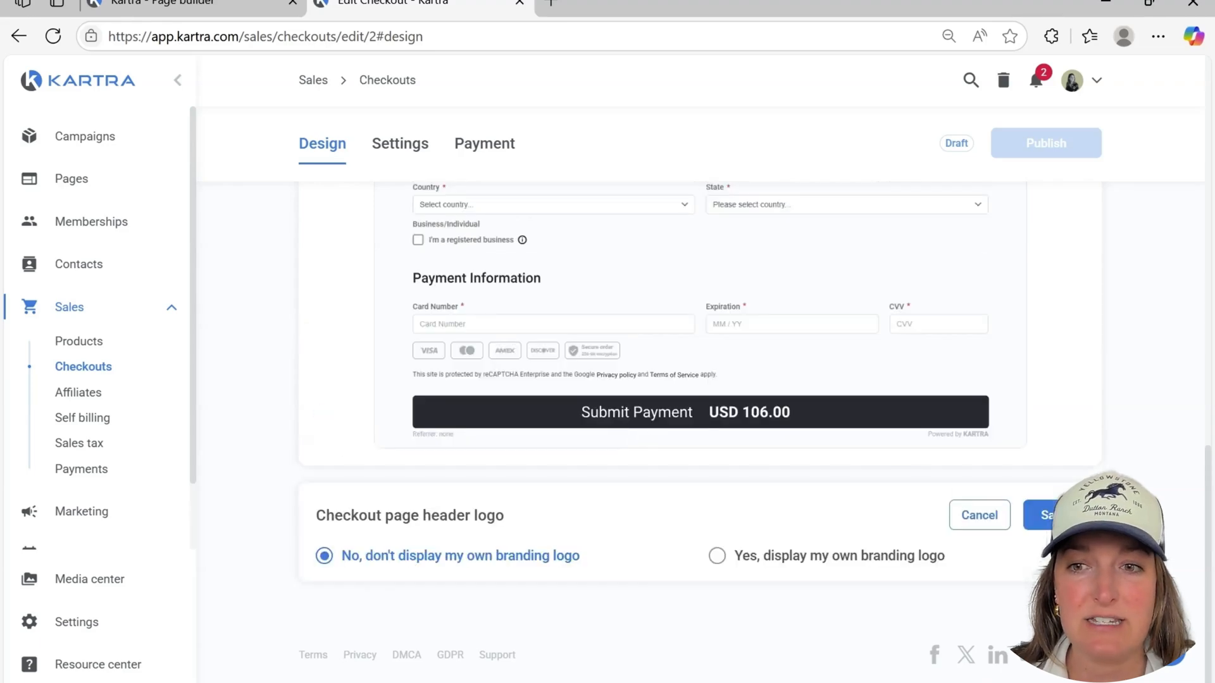
pyautogui.click(1053, 515)
# Preview the step-by-step payment details template and switch the checkout design to the split payment sections template
pyautogui.scroll(10, 758, 468)
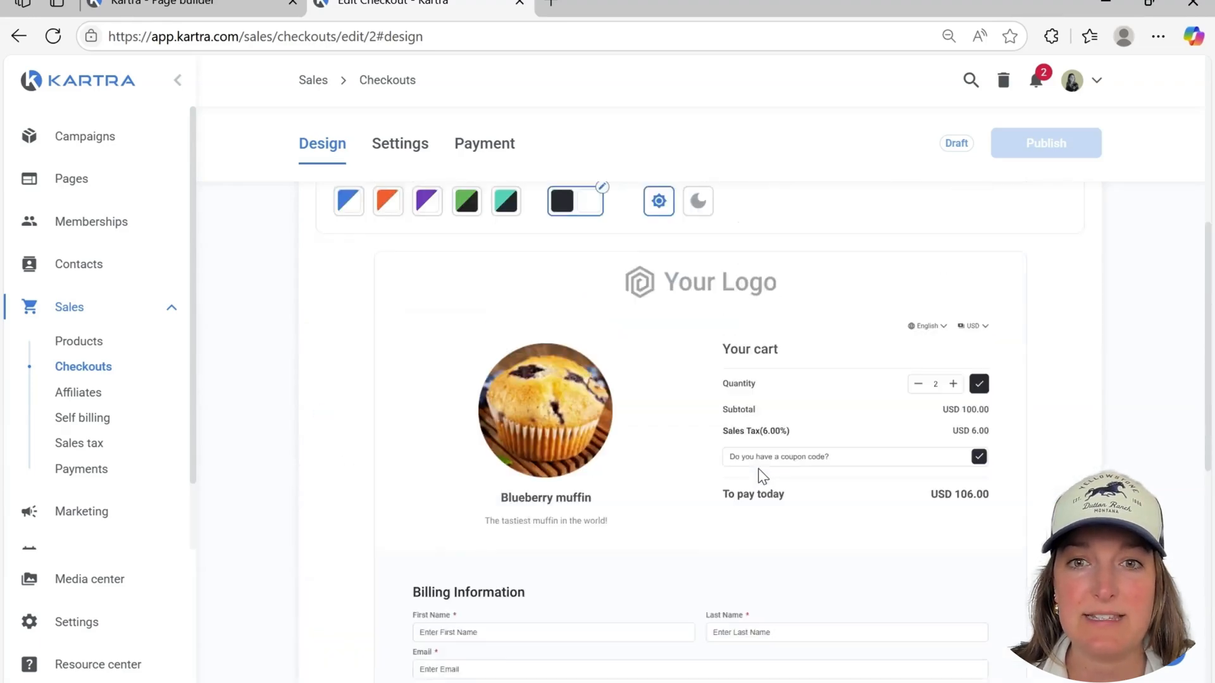
pyautogui.scroll(-10, 778, 468)
pyautogui.scroll(13, 778, 469)
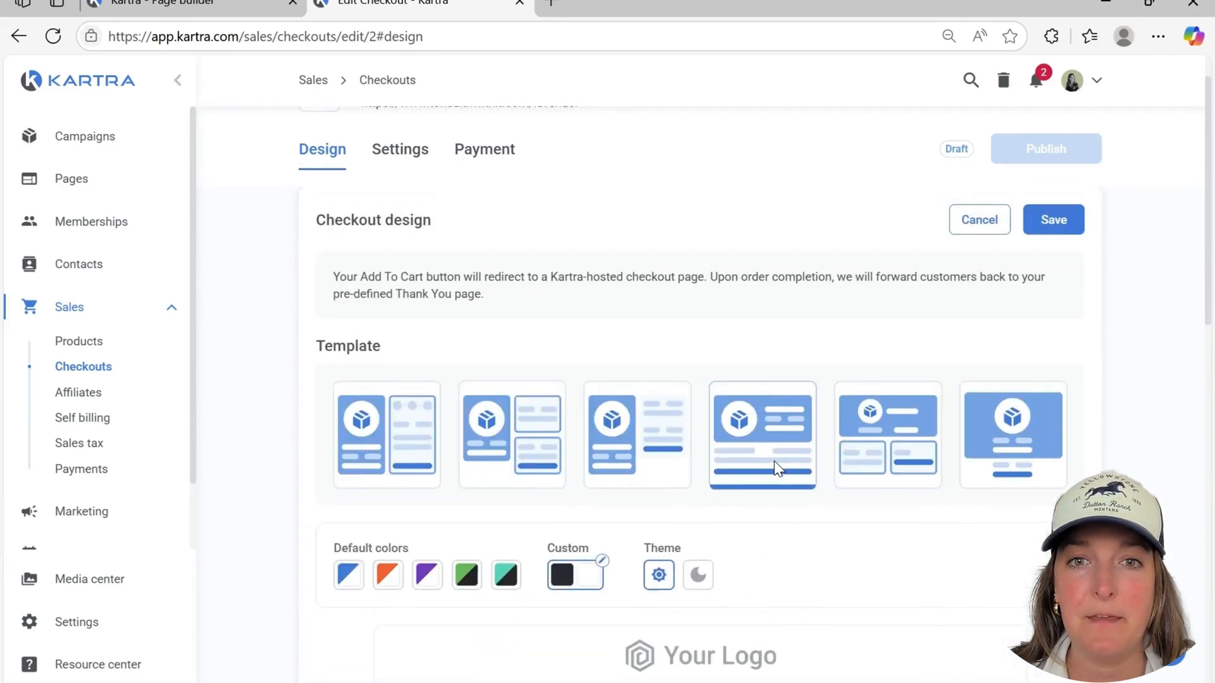
pyautogui.scroll(-3, 422, 486)
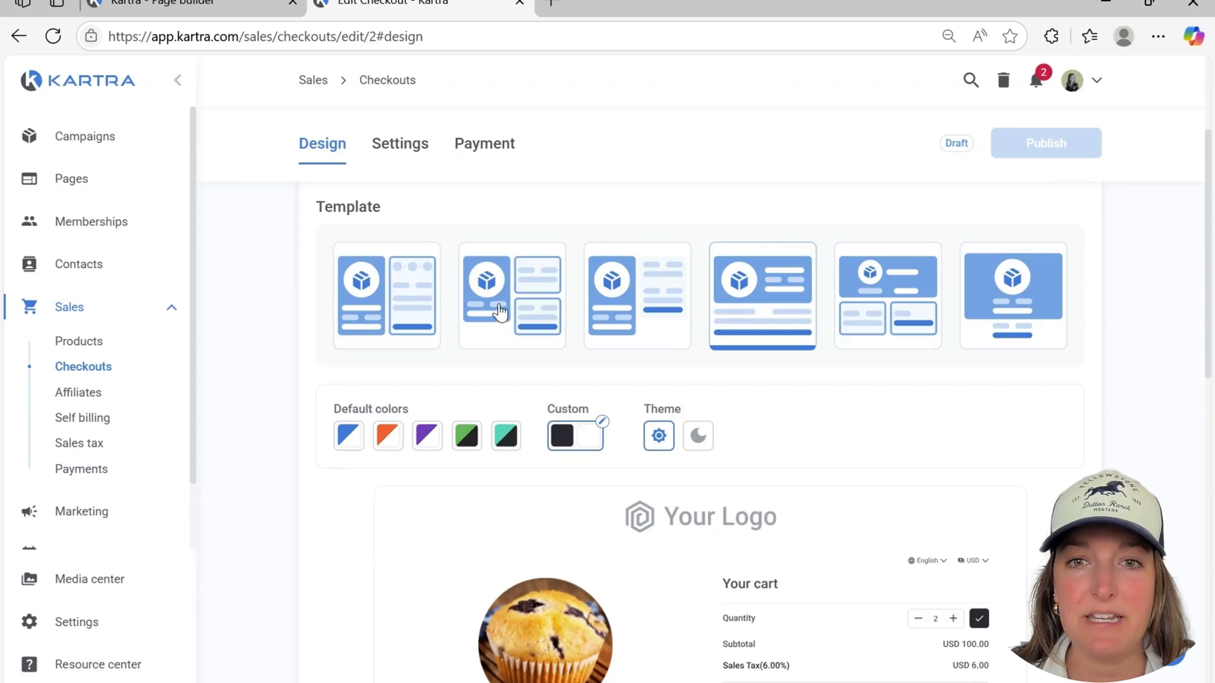
pyautogui.click(414, 310)
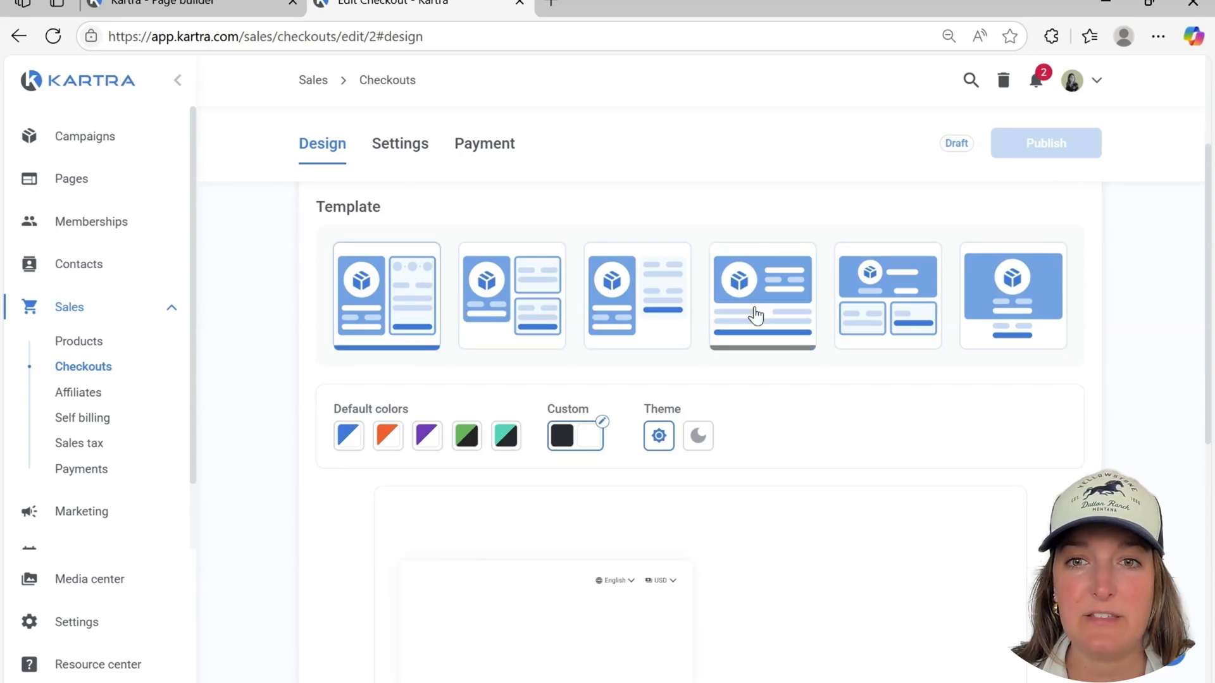
pyautogui.scroll(-3, 714, 314)
pyautogui.scroll(-5, 690, 317)
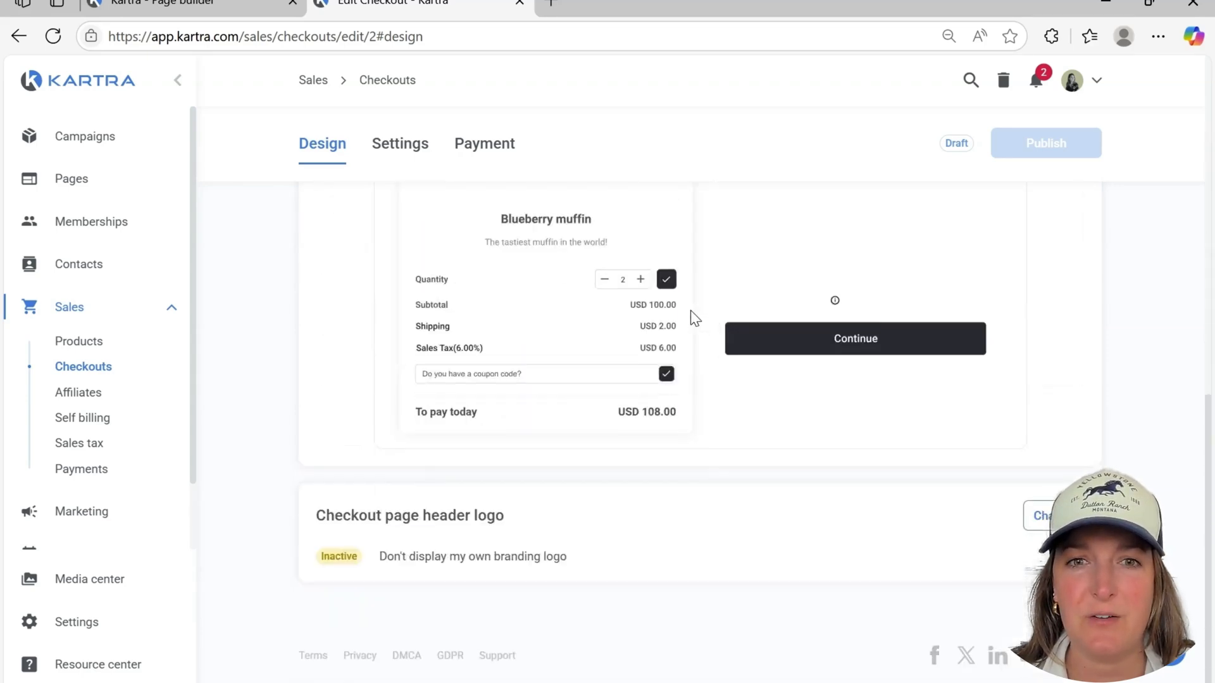
pyautogui.scroll(9, 691, 317)
pyautogui.click(538, 353)
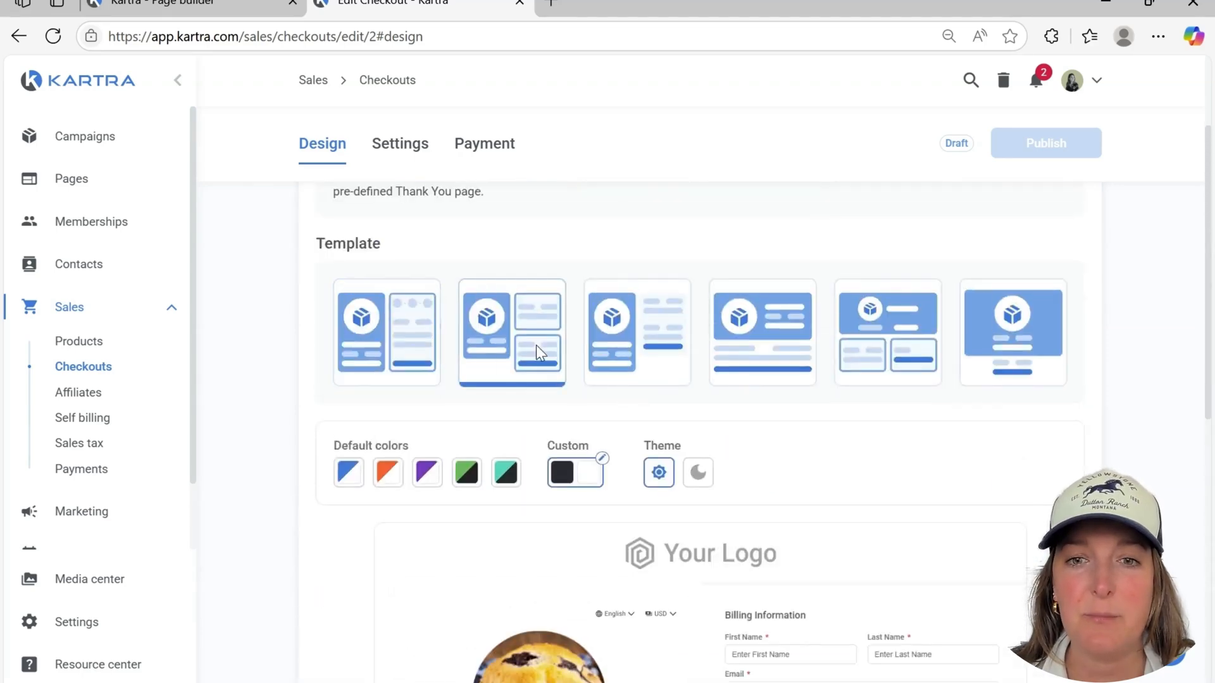
# Review the checkout design preview with the split payment sections template and custom dark color, and save the design
pyautogui.scroll(-10, 535, 350)
pyautogui.scroll(7, 534, 348)
pyautogui.scroll(3, 534, 347)
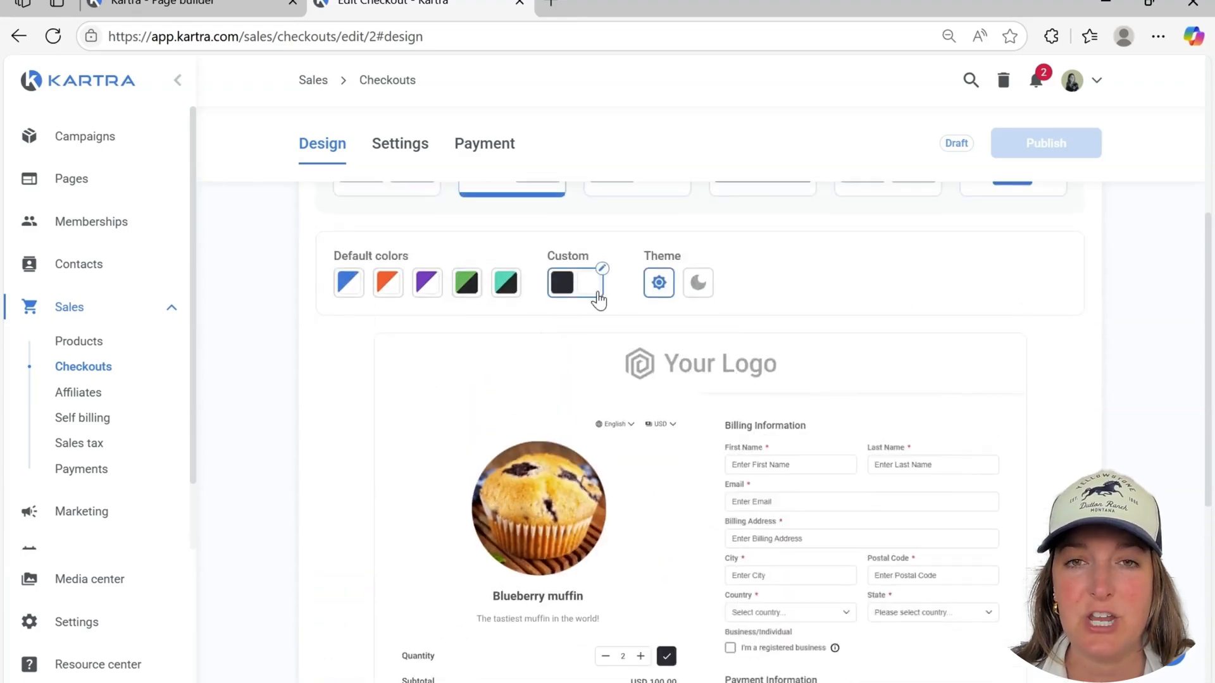
pyautogui.click(650, 253)
pyautogui.scroll(-7, 654, 321)
pyautogui.scroll(8, 654, 321)
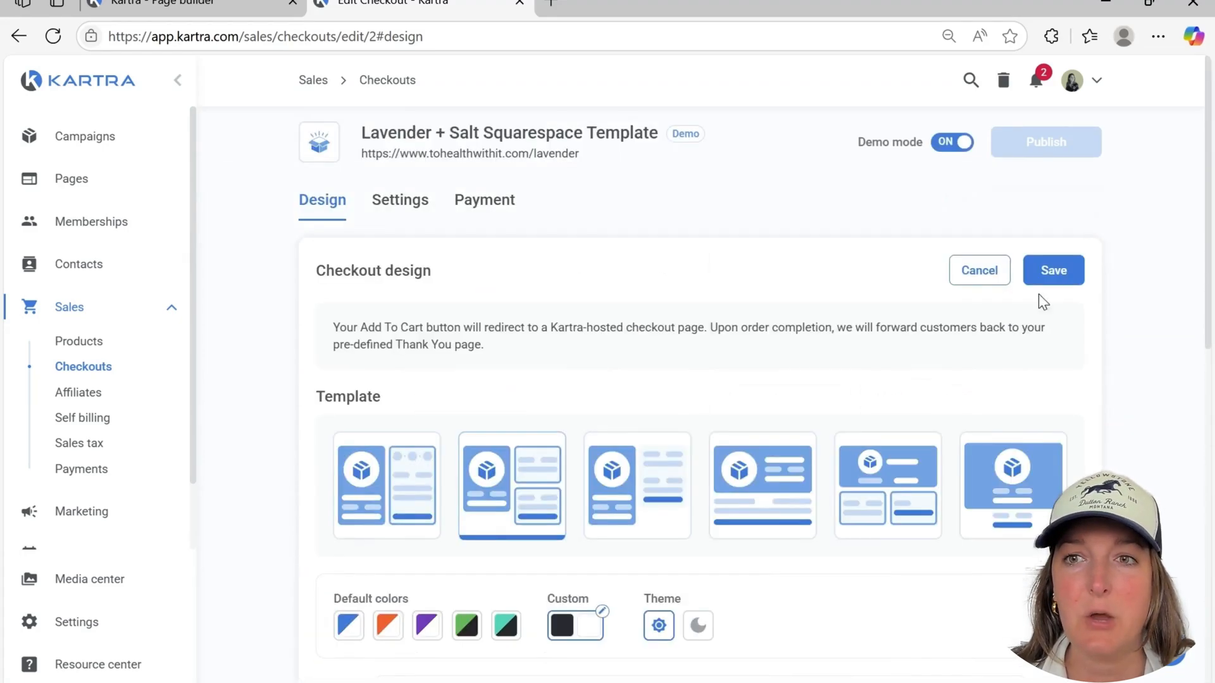
pyautogui.click(1047, 271)
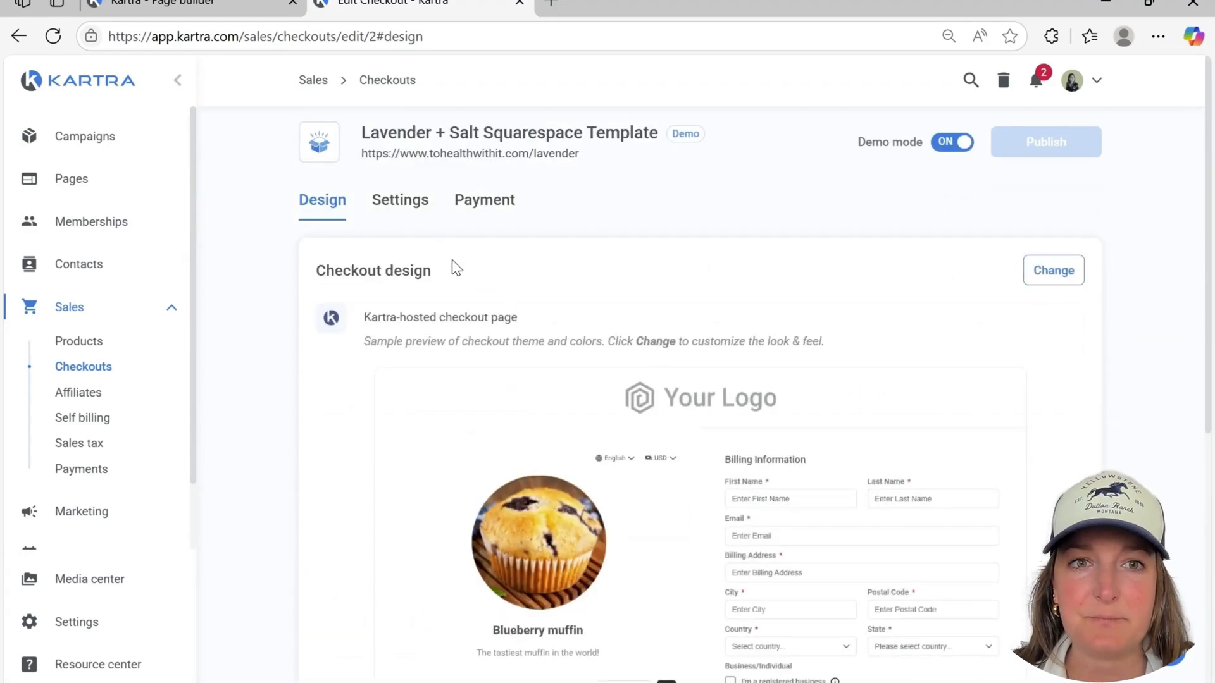
# In the checkout's general settings, use its official name as the payment description on the bank statement and save
pyautogui.click(398, 201)
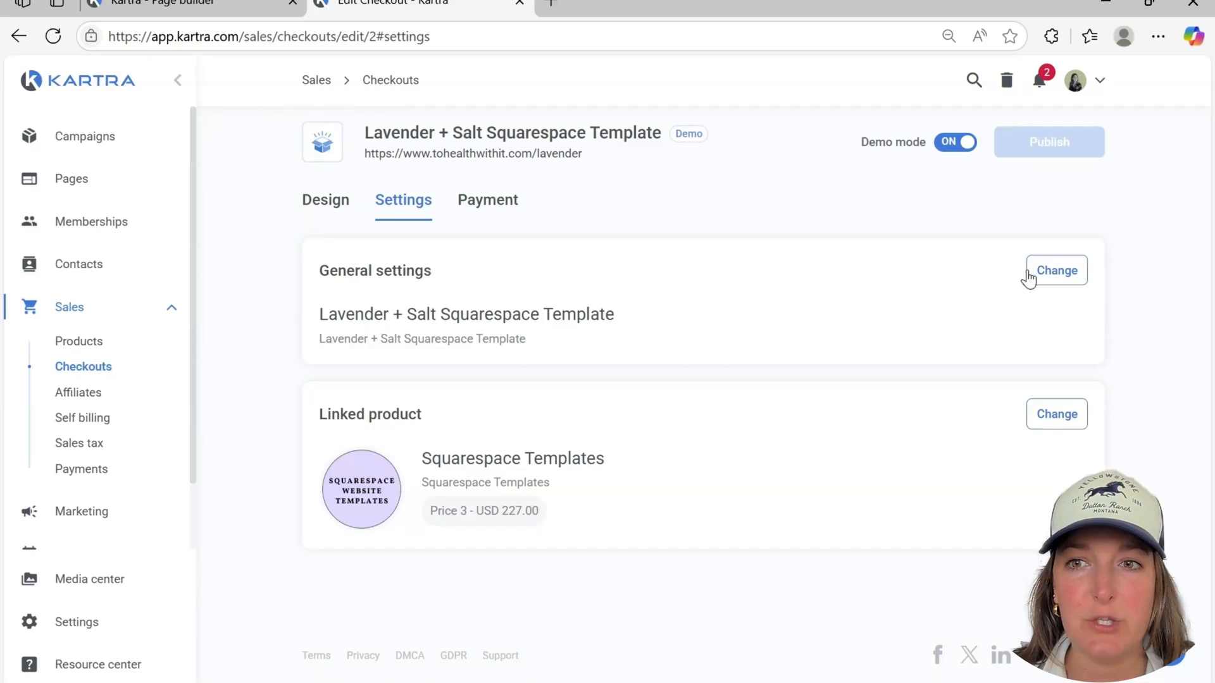
pyautogui.click(1058, 271)
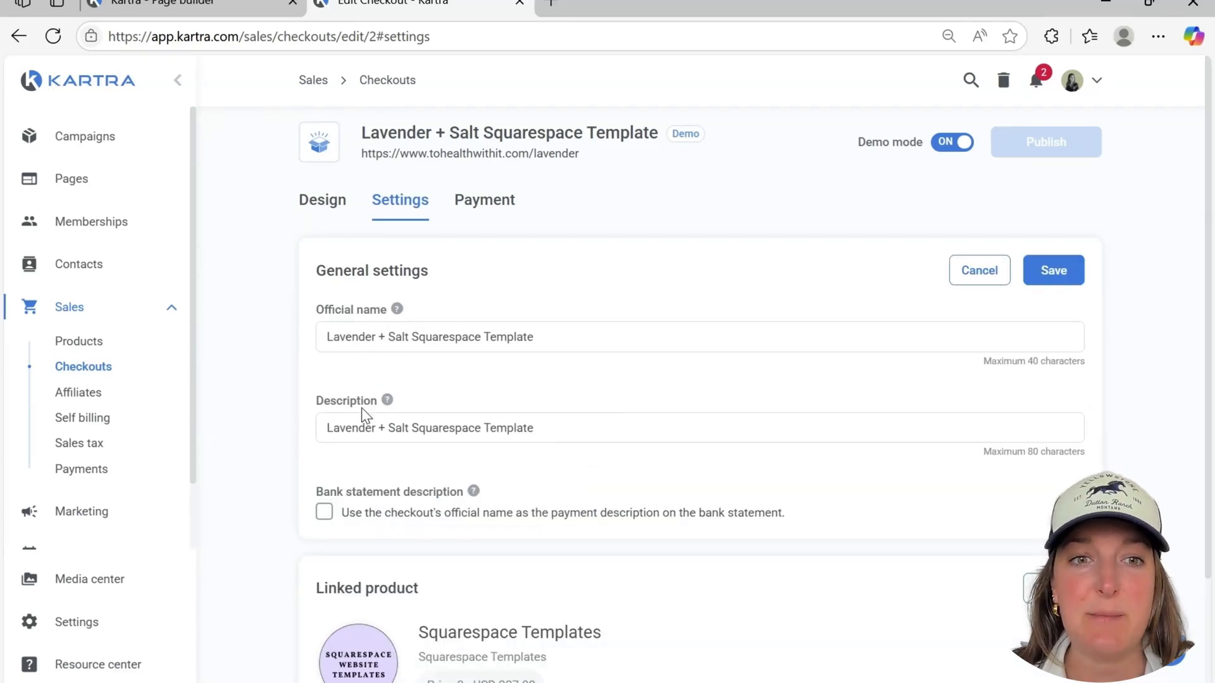
pyautogui.scroll(-2, 443, 433)
pyautogui.scroll(2, 476, 427)
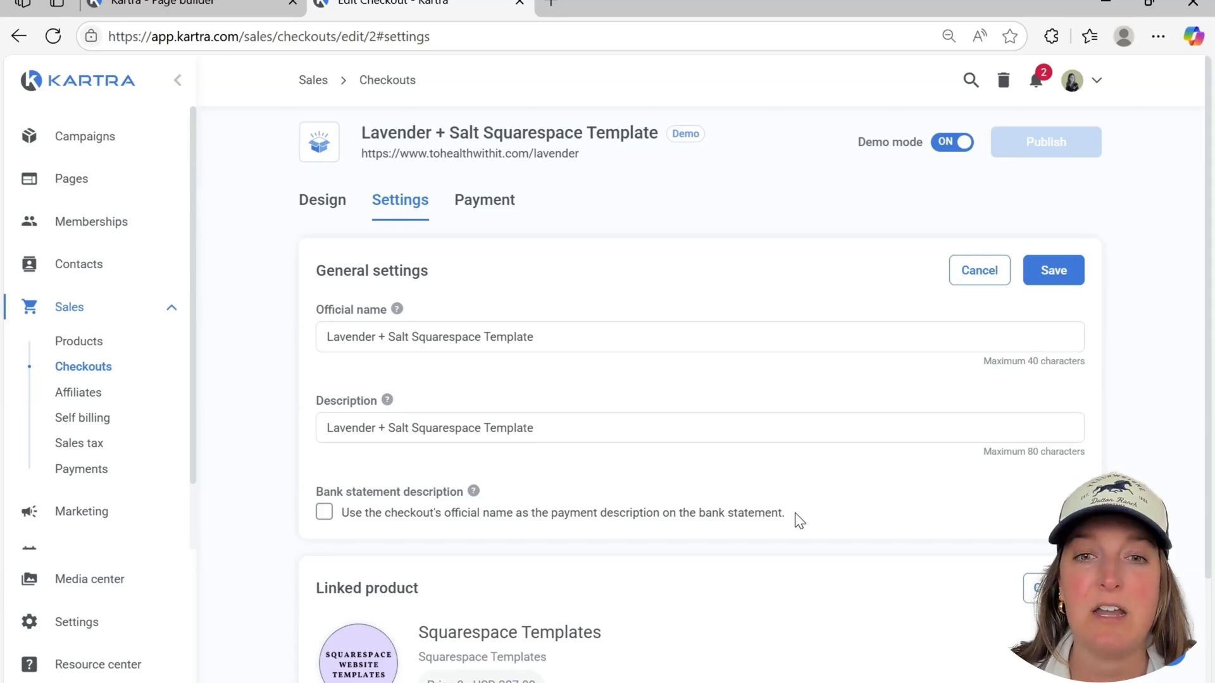
pyautogui.moveTo(473, 493)
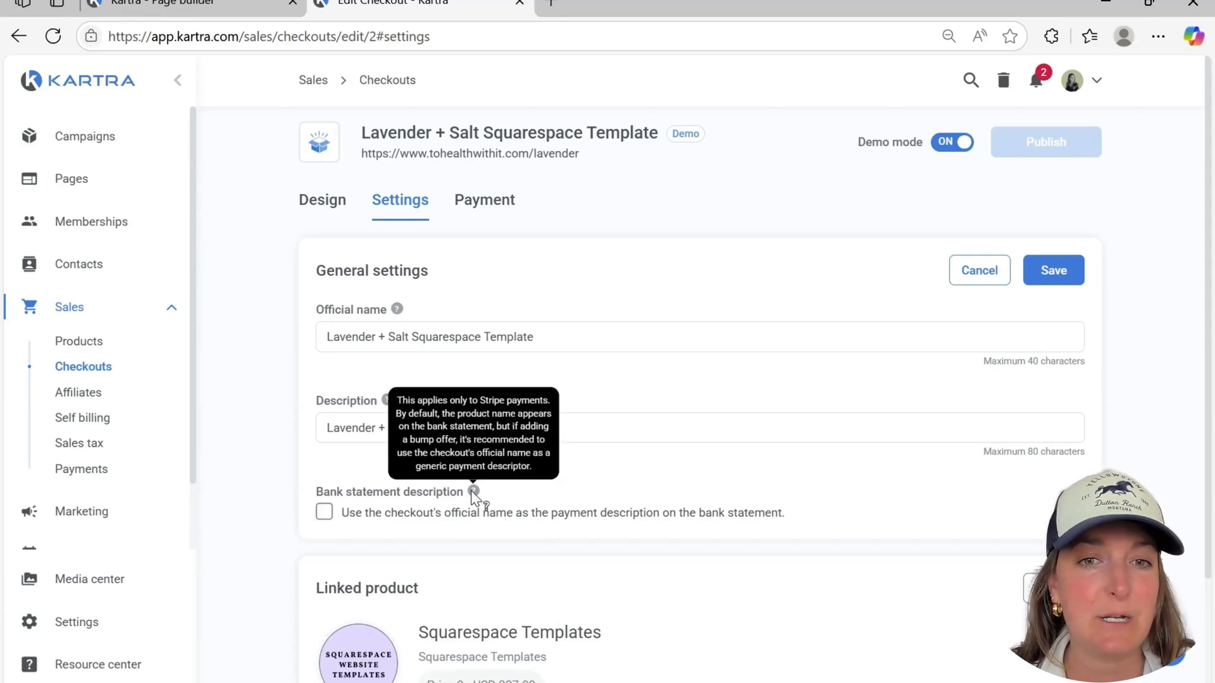
pyautogui.click(335, 518)
pyautogui.click(1049, 269)
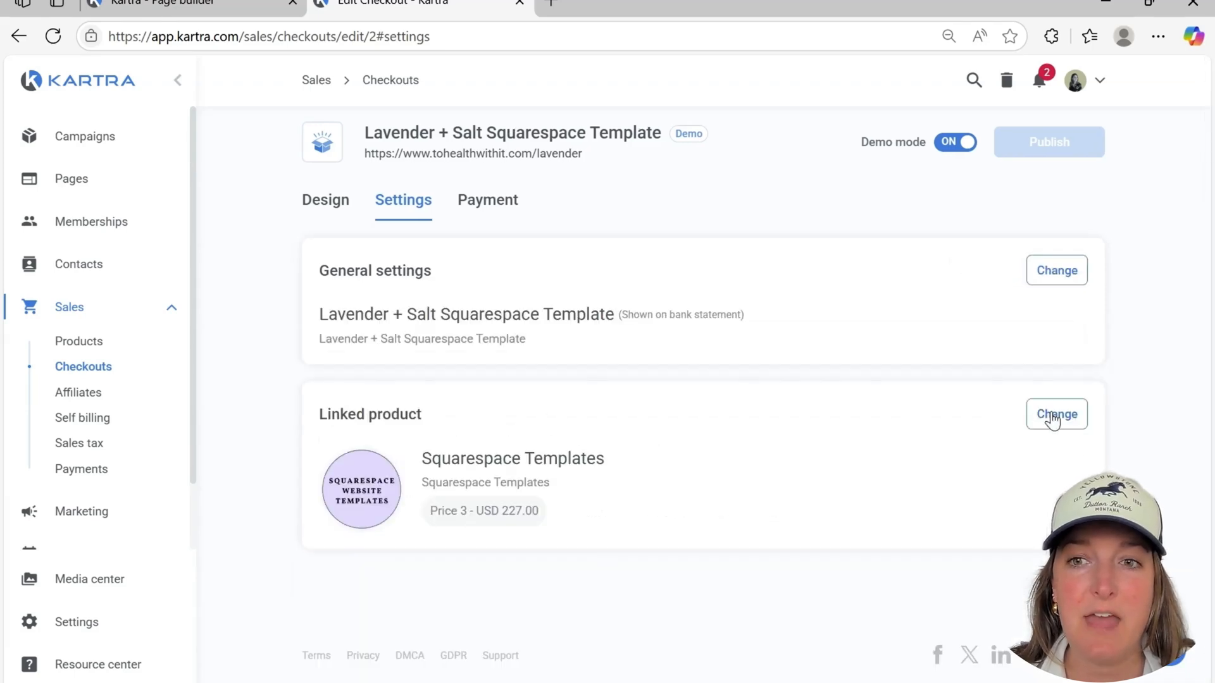
# Save the linked product as Squarespace Templates with Price 3, and save Credit Card as the checkout's payment processing method
pyautogui.click(1052, 415)
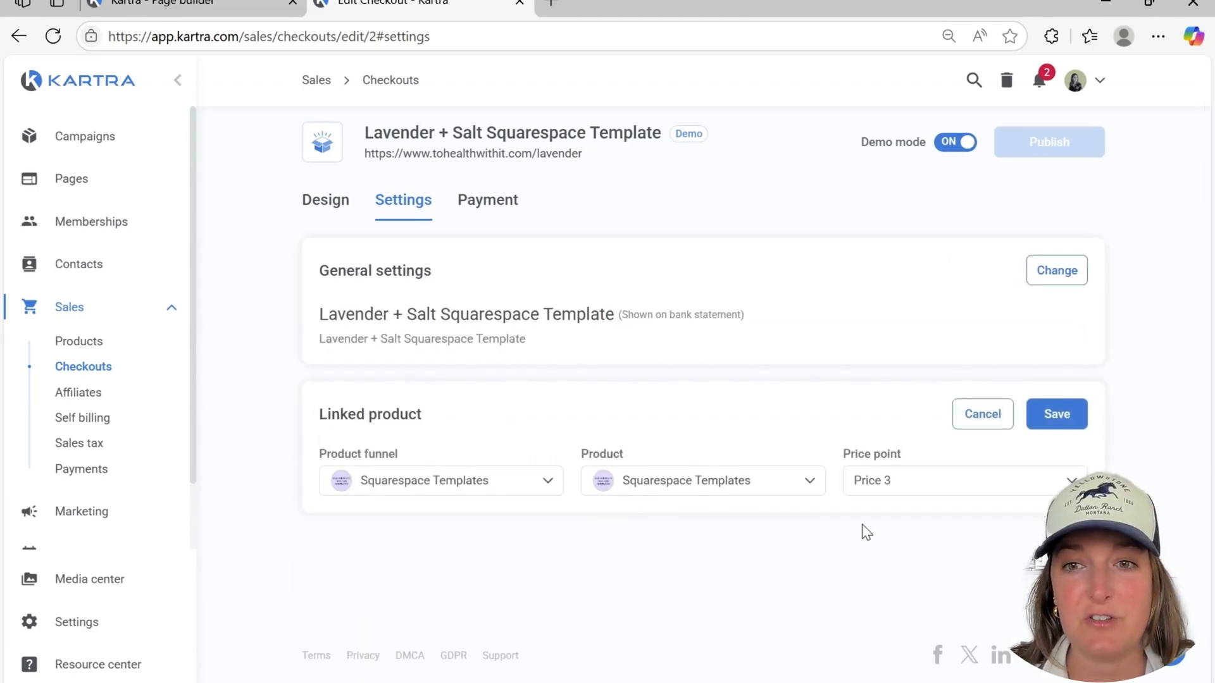
pyautogui.click(1056, 416)
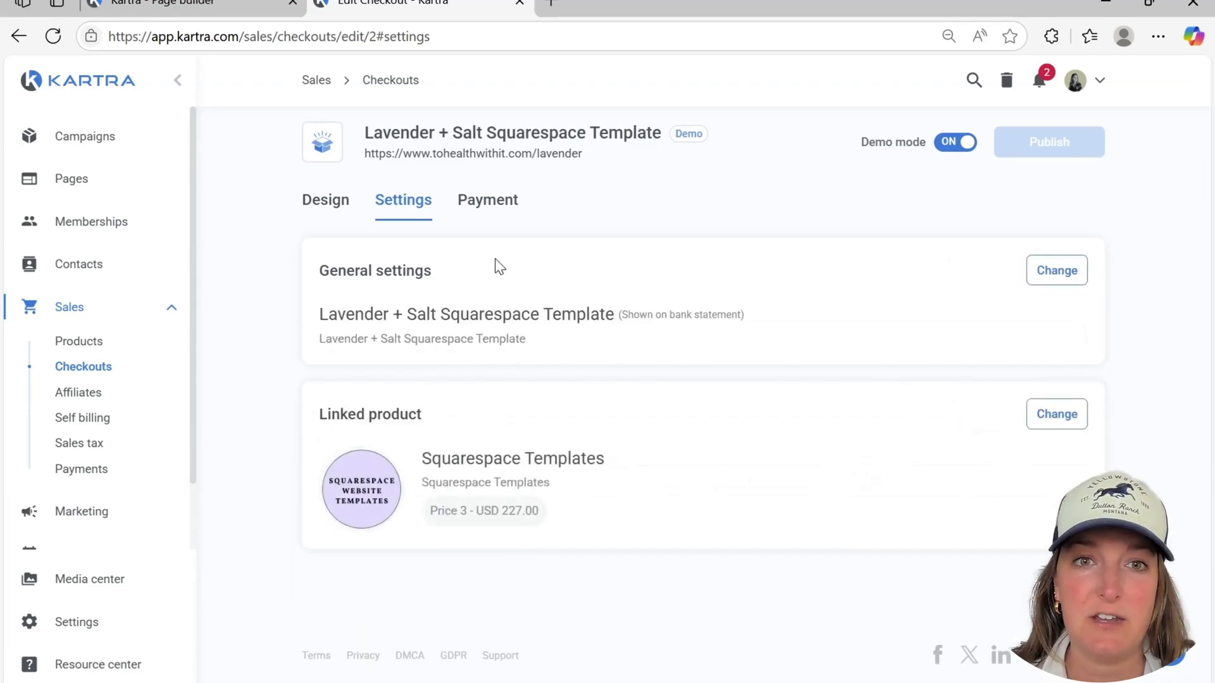
pyautogui.click(486, 207)
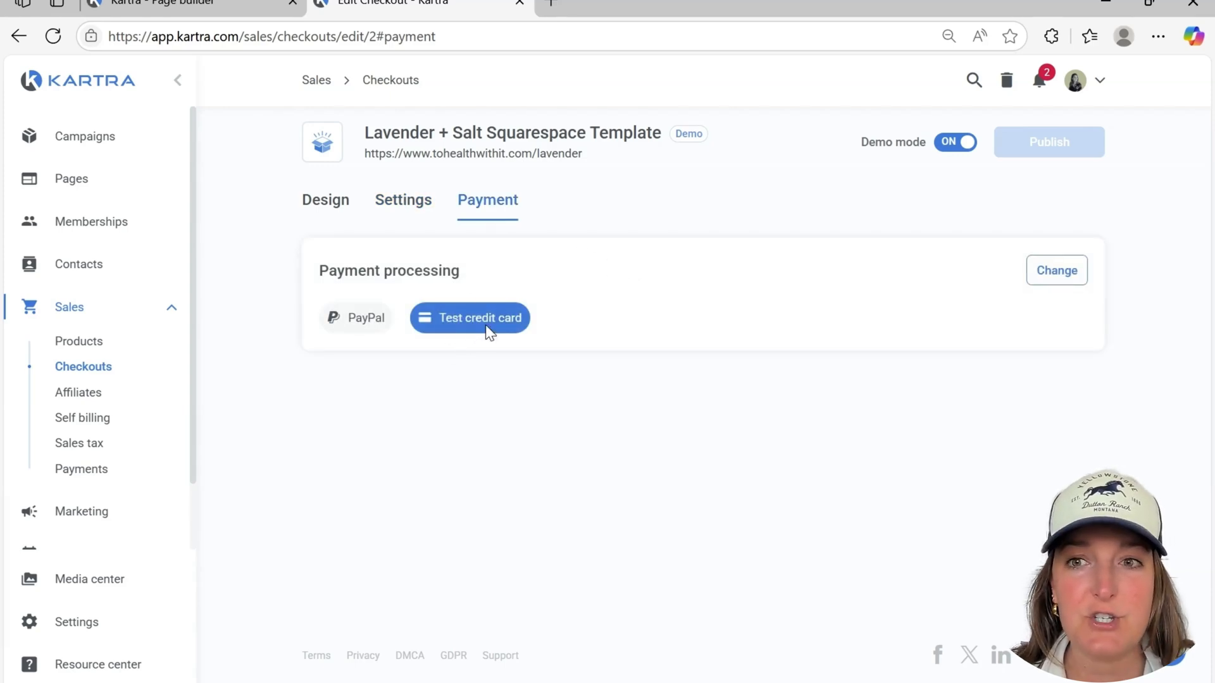
pyautogui.click(1045, 279)
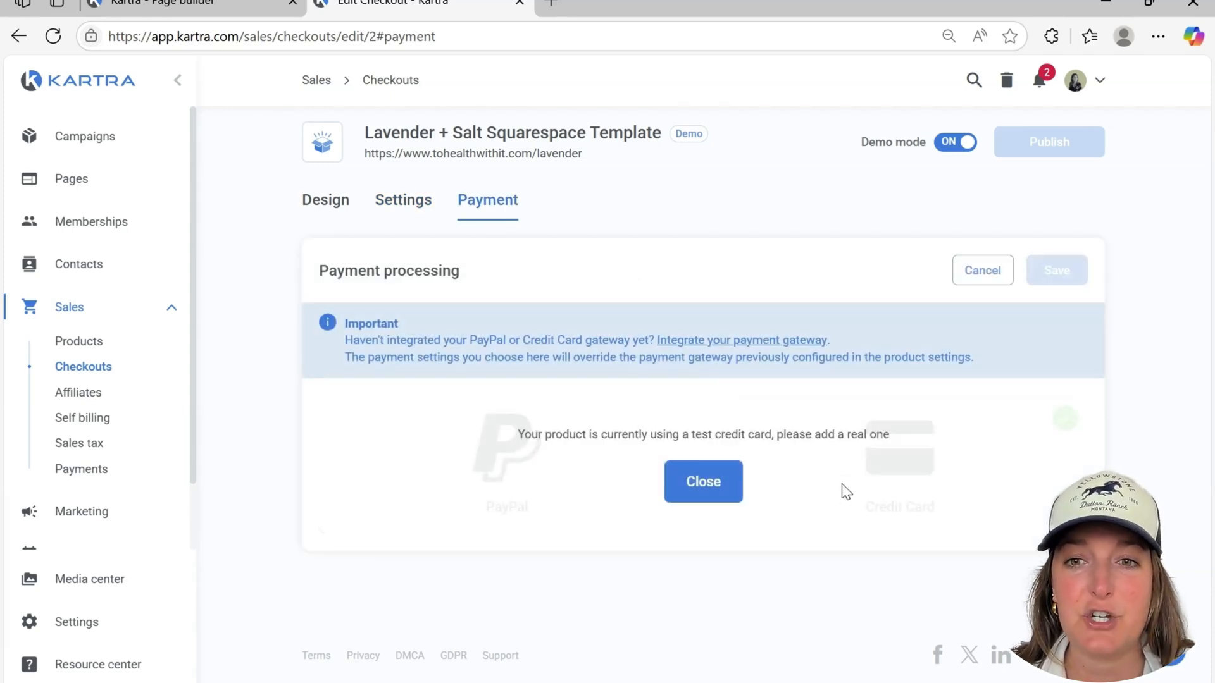
pyautogui.click(733, 495)
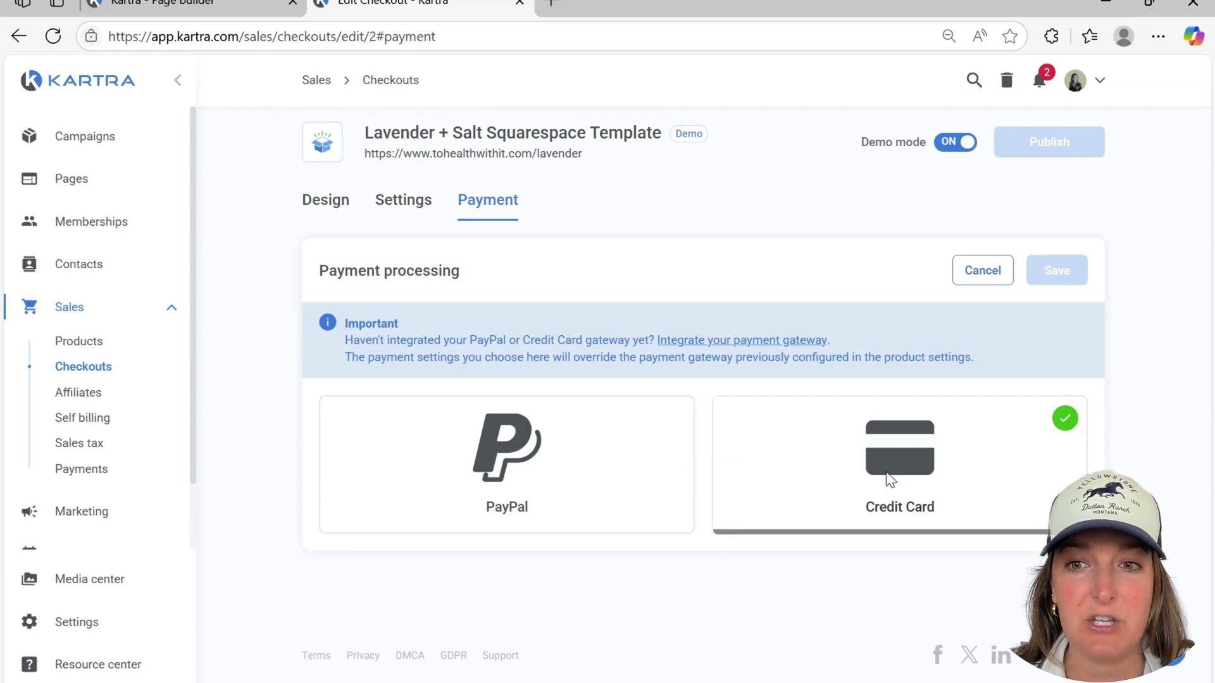
pyautogui.click(1056, 270)
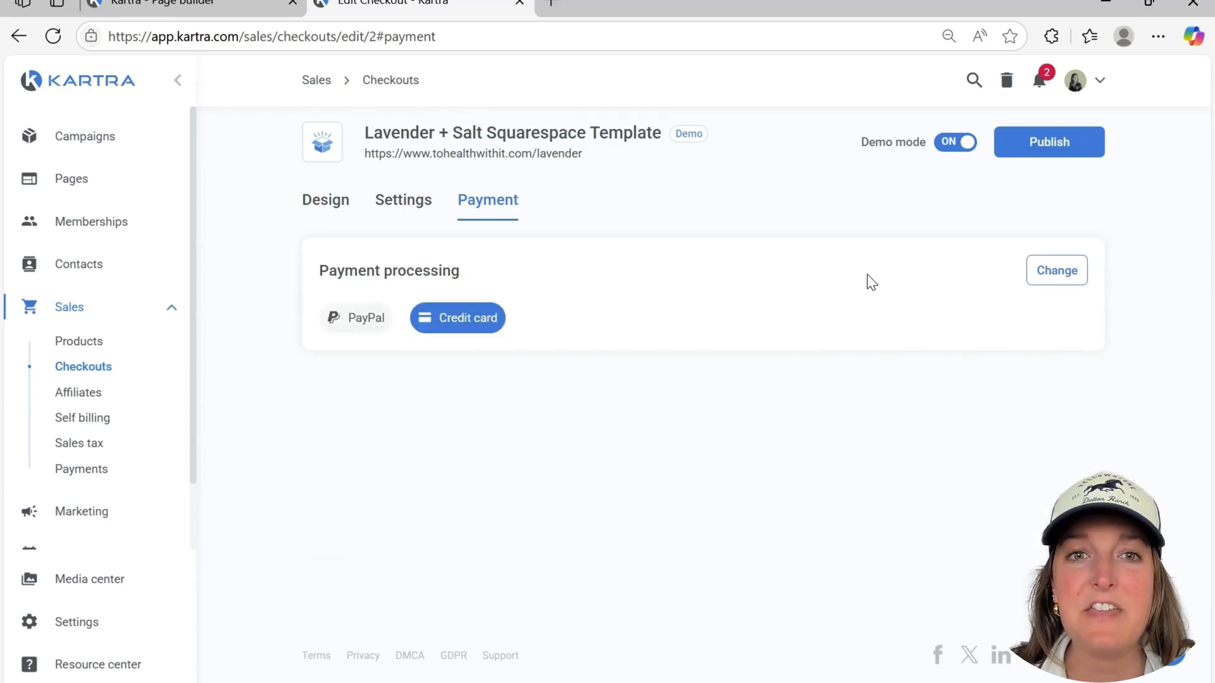
# Publish the Lavender + Salt Squarespace Template checkout and return to the list of checkouts
pyautogui.click(1044, 155)
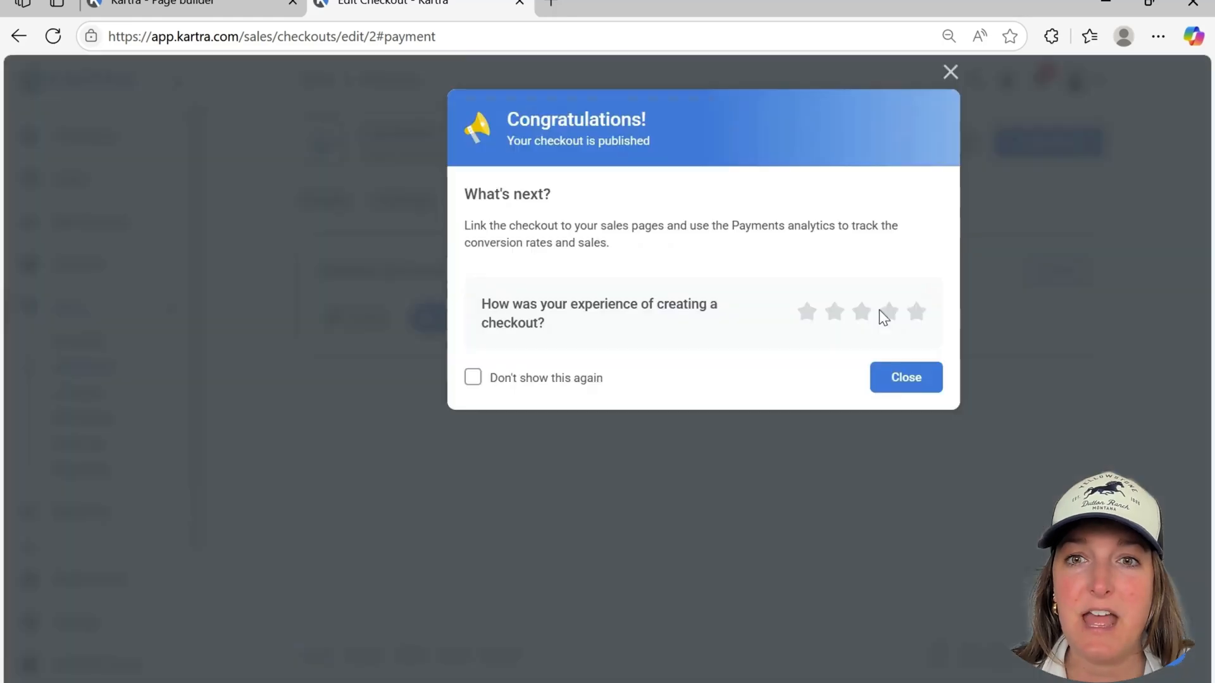
pyautogui.click(894, 385)
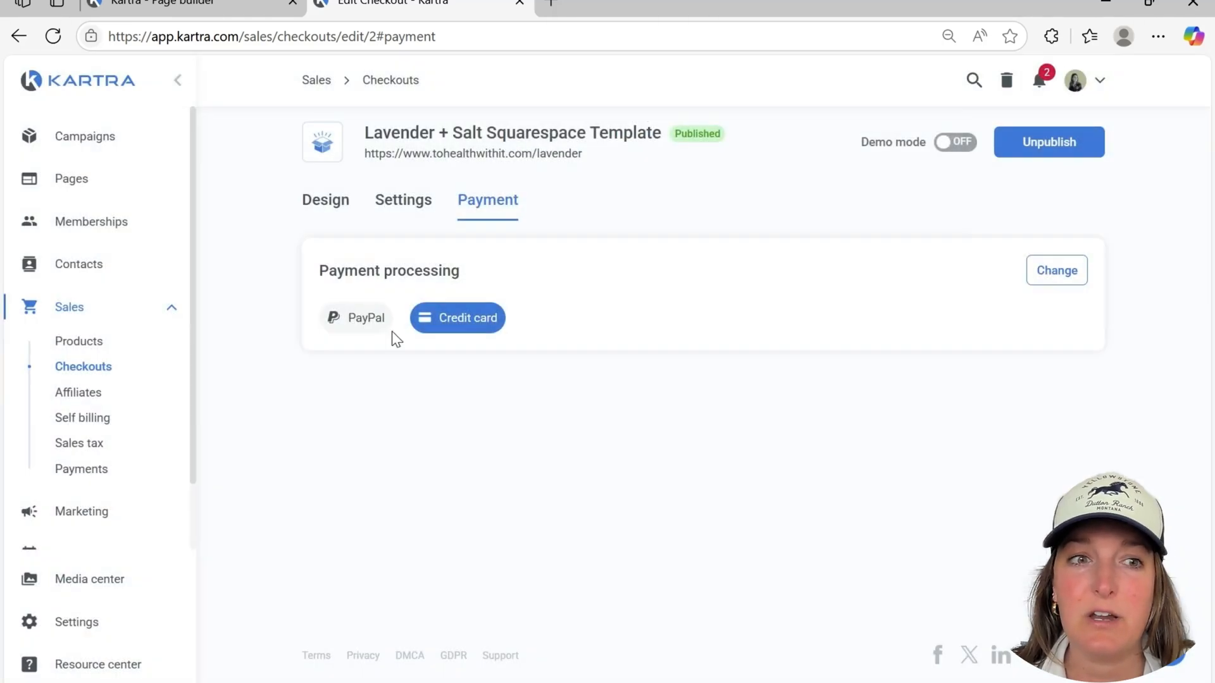
pyautogui.click(80, 373)
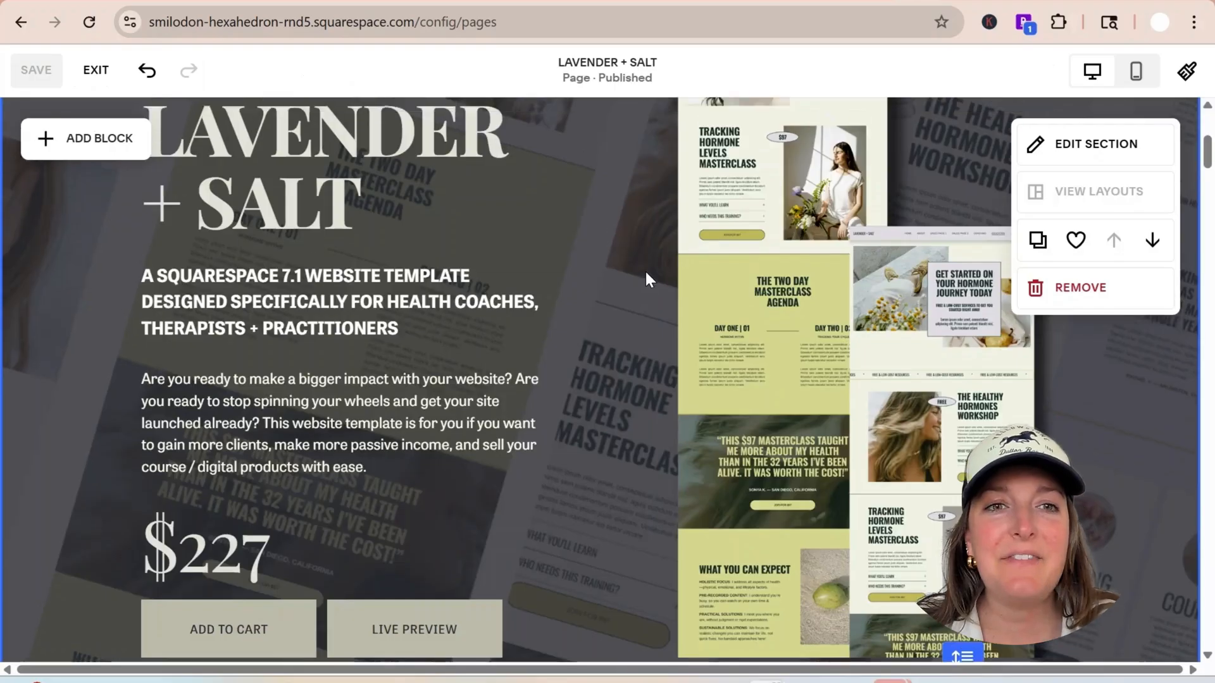
pyautogui.scroll(6, 645, 274)
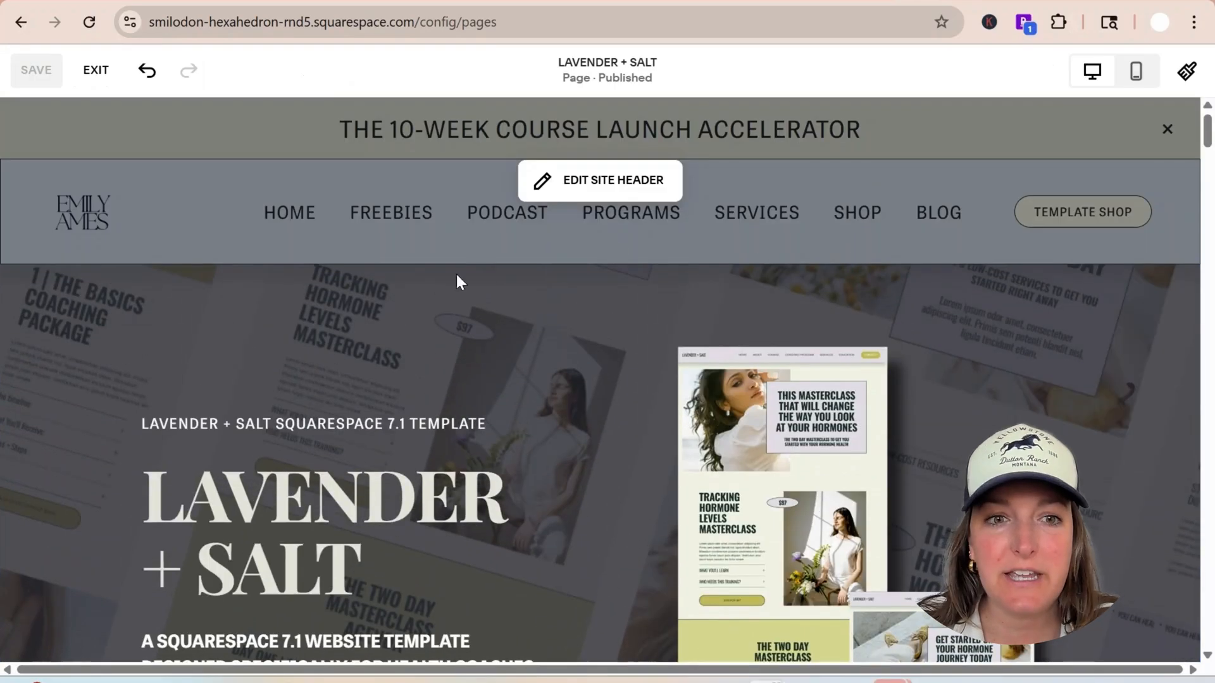
# Switch to the Squarespace editor and inspect the link assigned to the Add to Cart button on the Lavender + Salt page
pyautogui.scroll(-4, 316, 288)
pyautogui.scroll(-5, 317, 288)
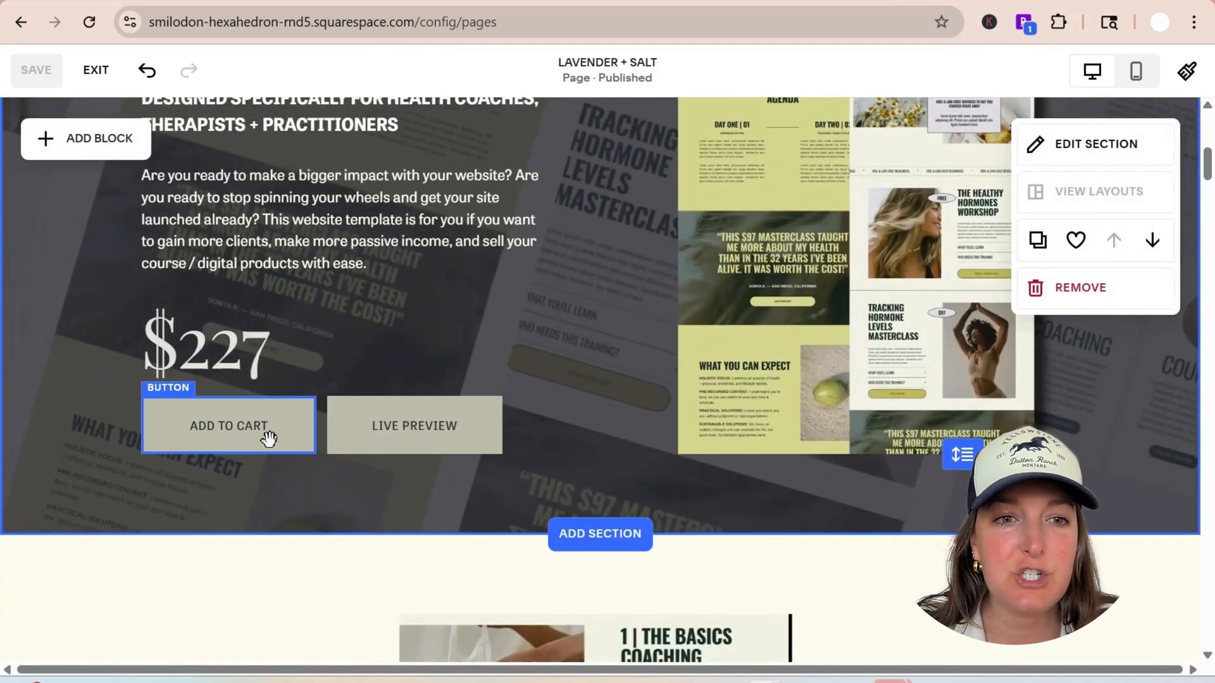
pyautogui.click(223, 422)
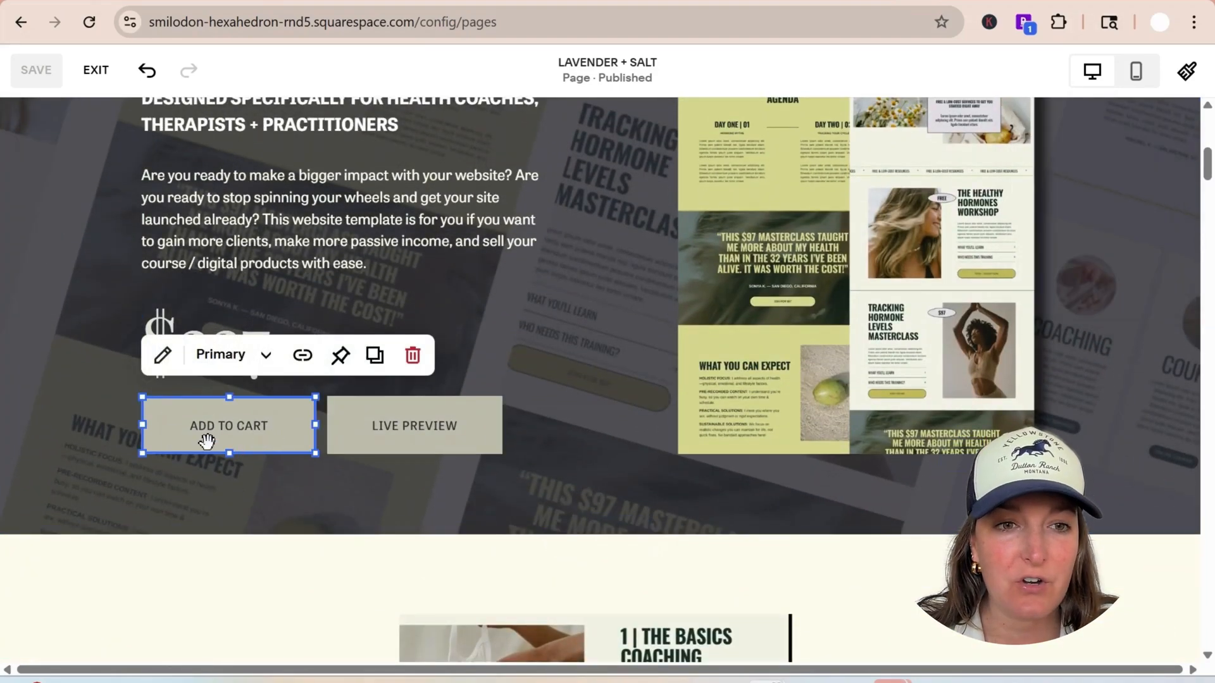
pyautogui.click(302, 355)
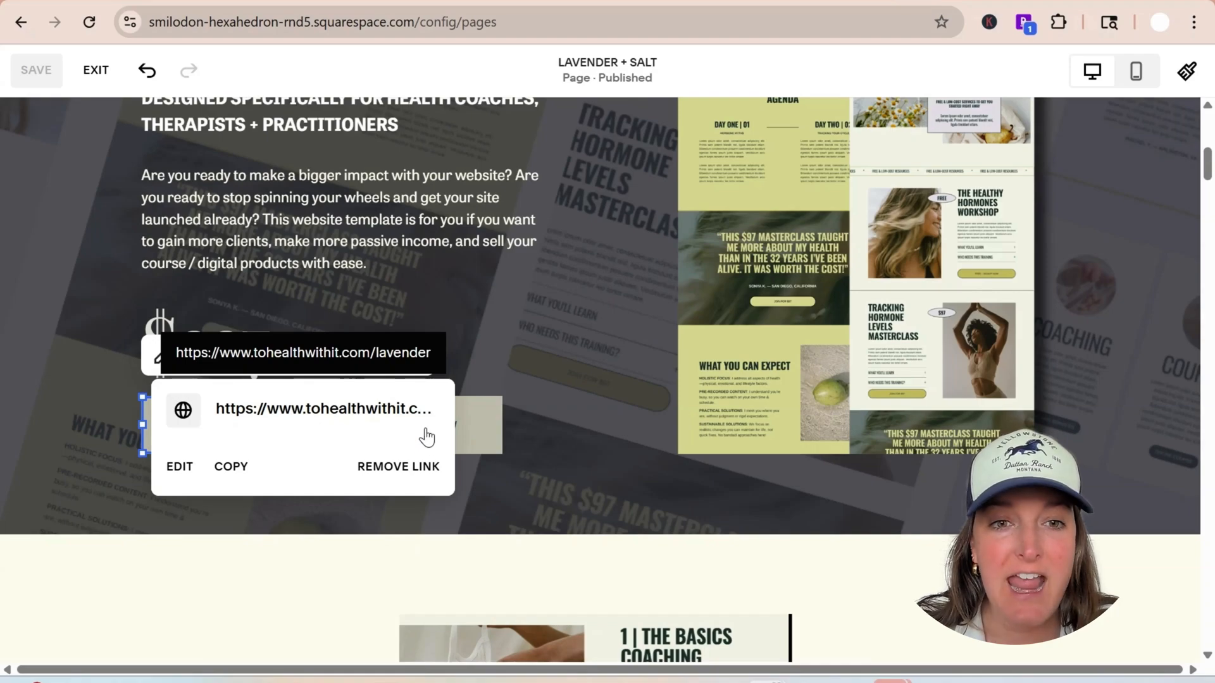
pyautogui.click(554, 363)
pyautogui.scroll(-20, 353, 370)
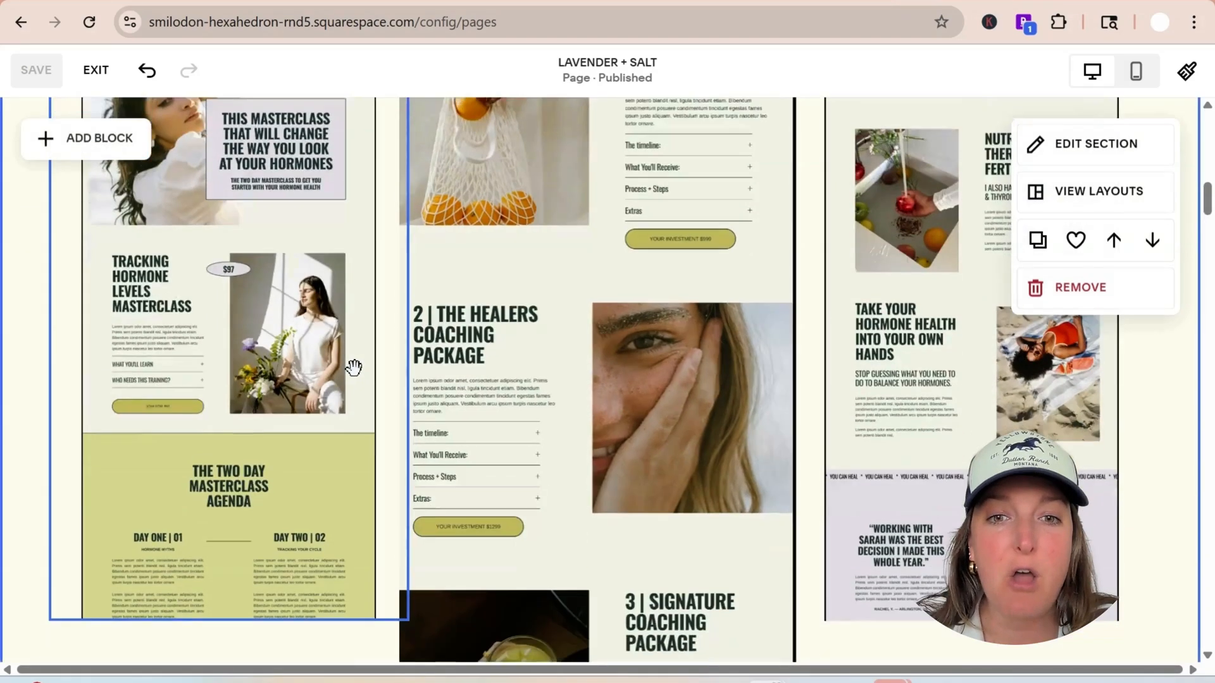
pyautogui.scroll(10, 396, 366)
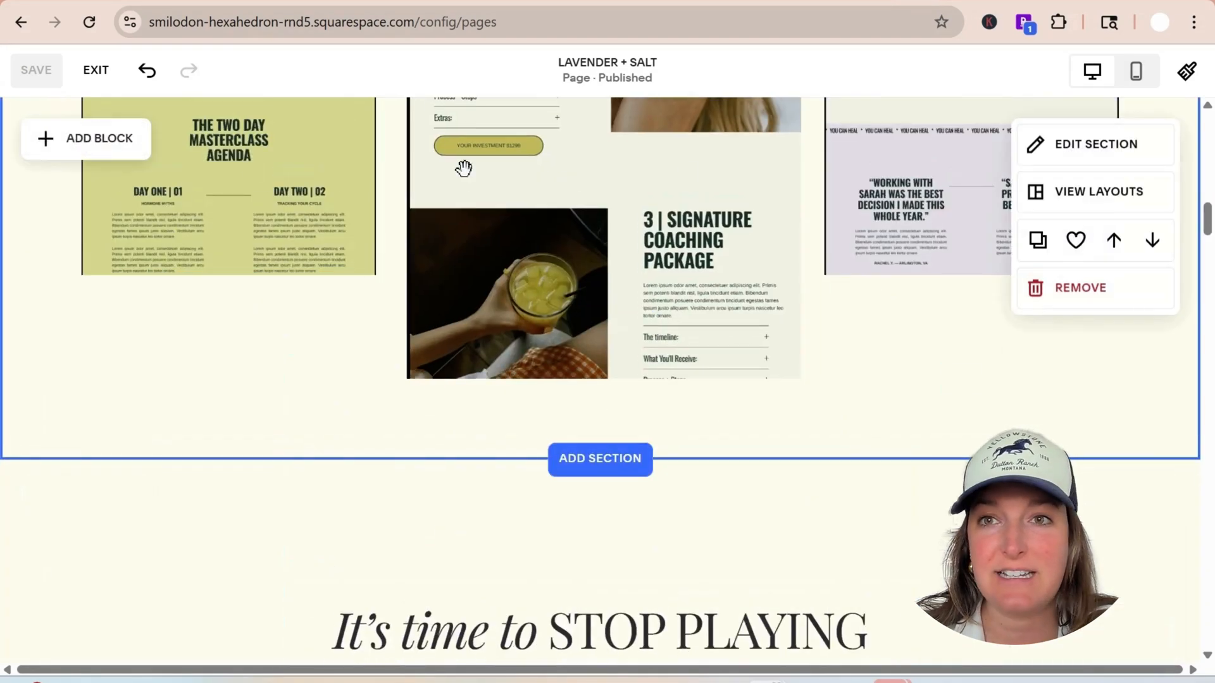
pyautogui.scroll(3, 463, 168)
# Open the live Lavender + Salt sales page and follow its Add to Cart button to the hosted checkout
pyautogui.click(945, 2)
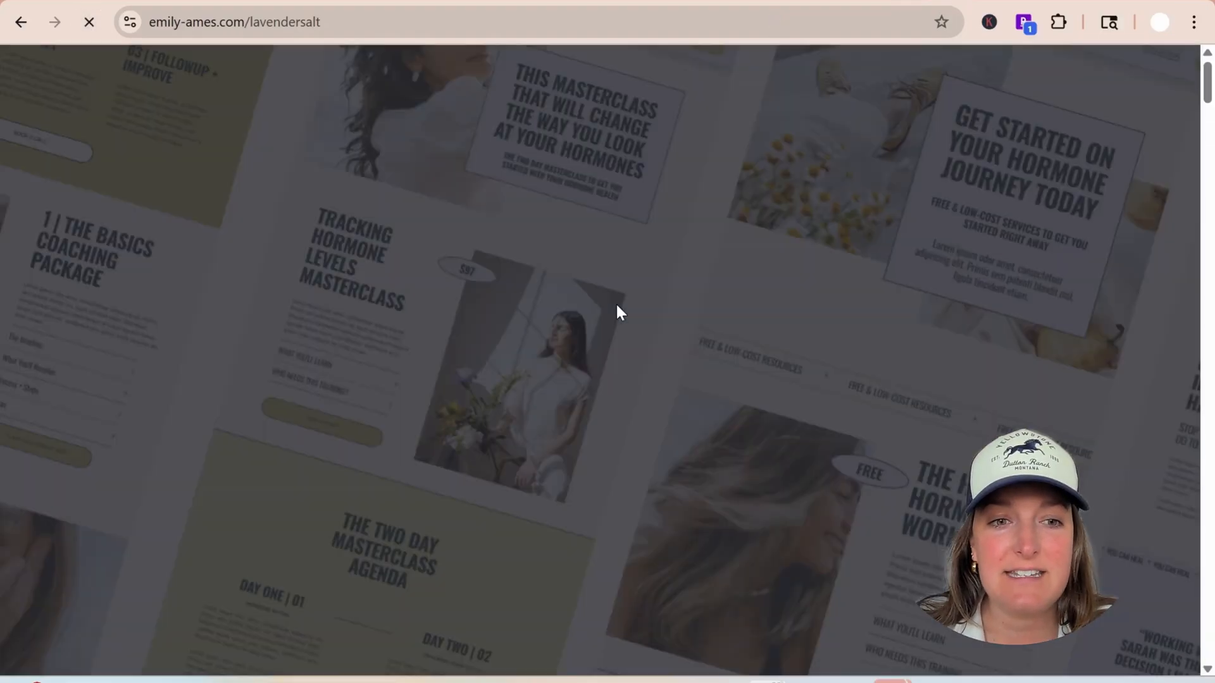
pyautogui.scroll(-6, 480, 315)
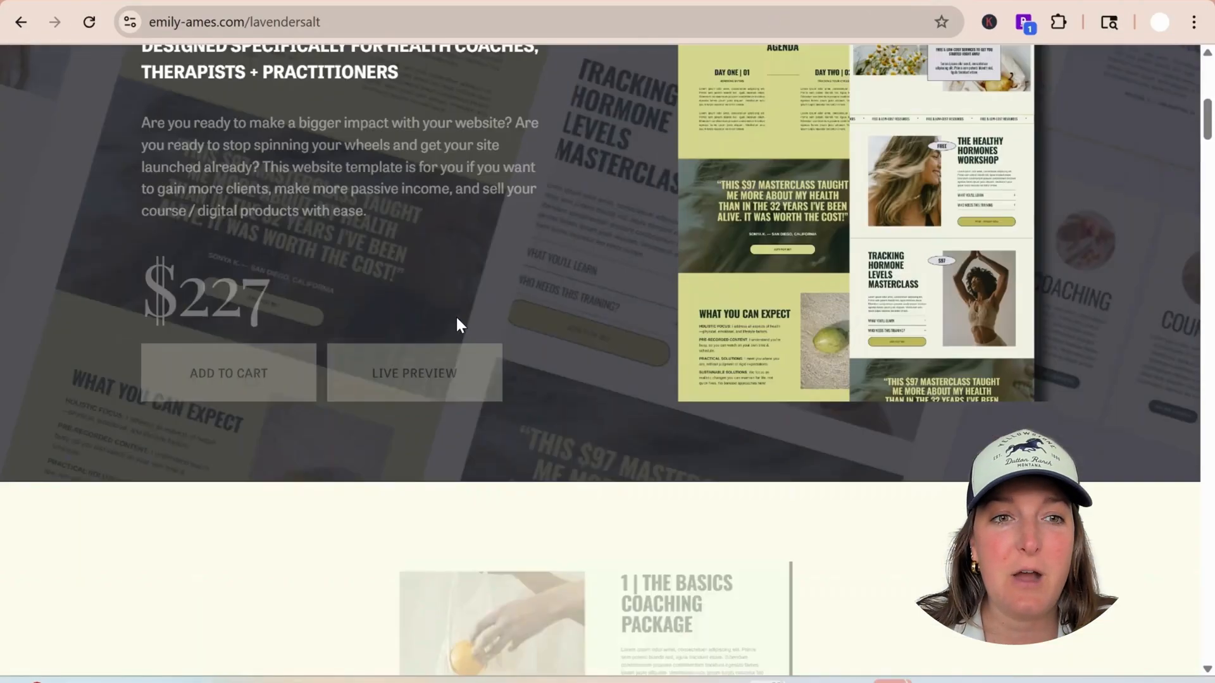
pyautogui.click(418, 372)
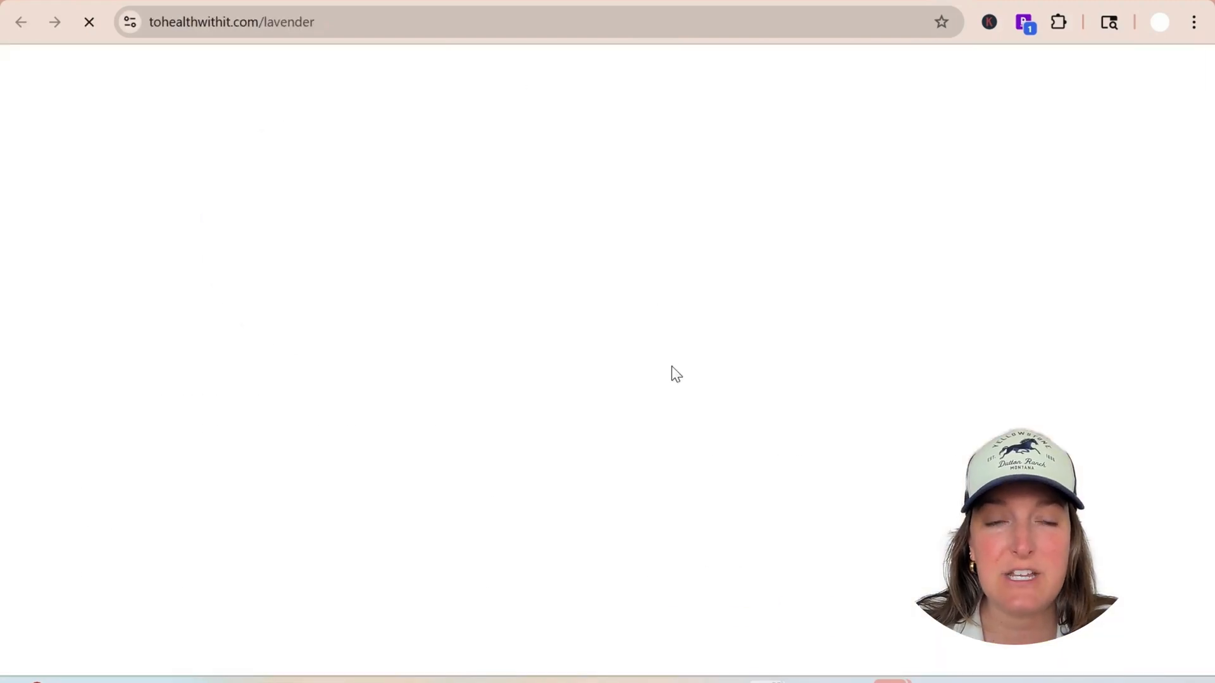
# Examine the live checkout's order summary, billing fields, Squarespace account email question and payment options
pyautogui.scroll(-5, 560, 285)
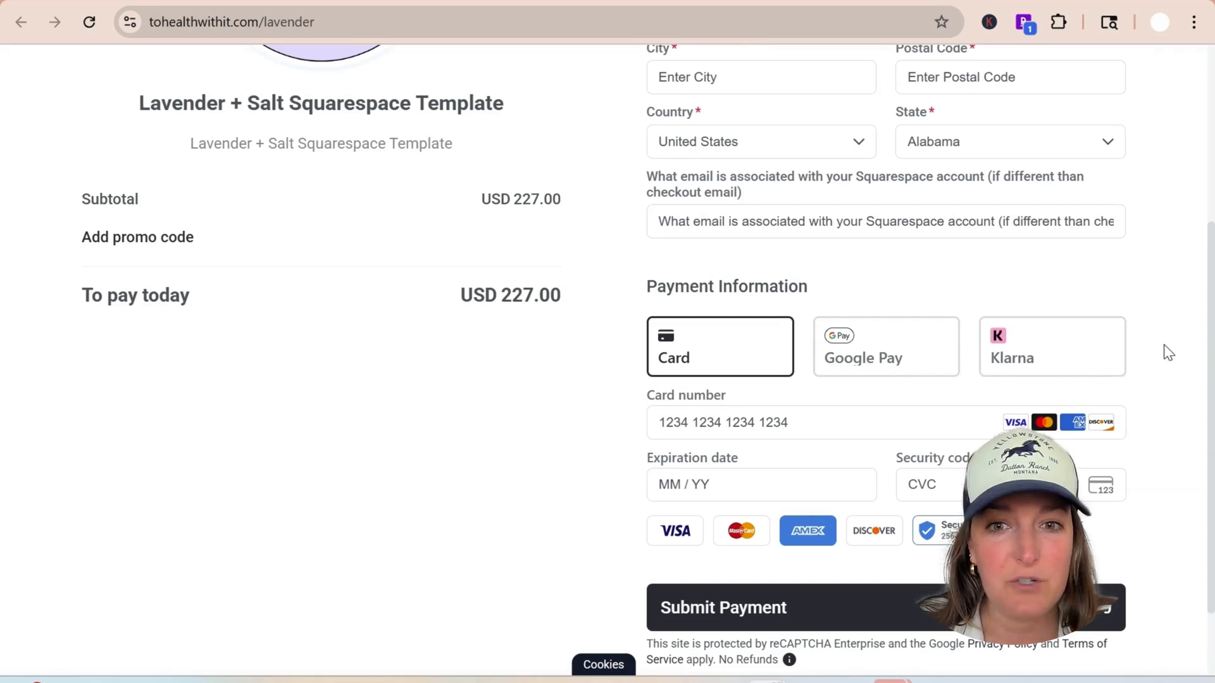
pyautogui.scroll(-2, 1189, 347)
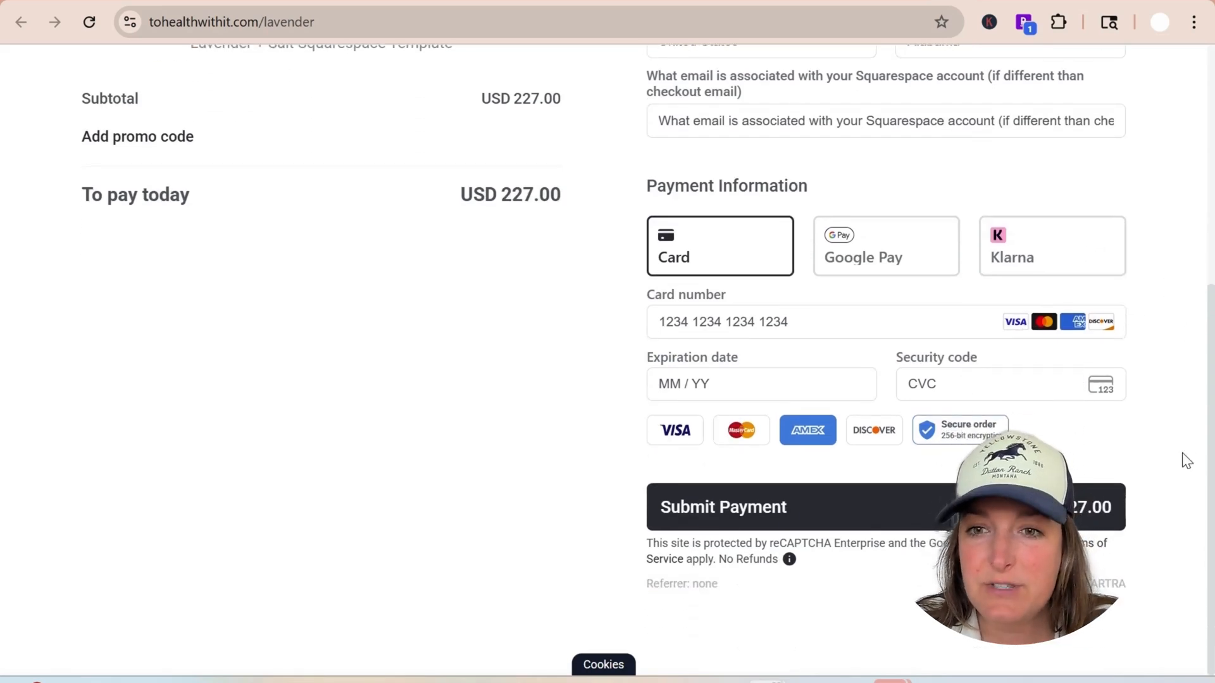
pyautogui.scroll(2, 1171, 384)
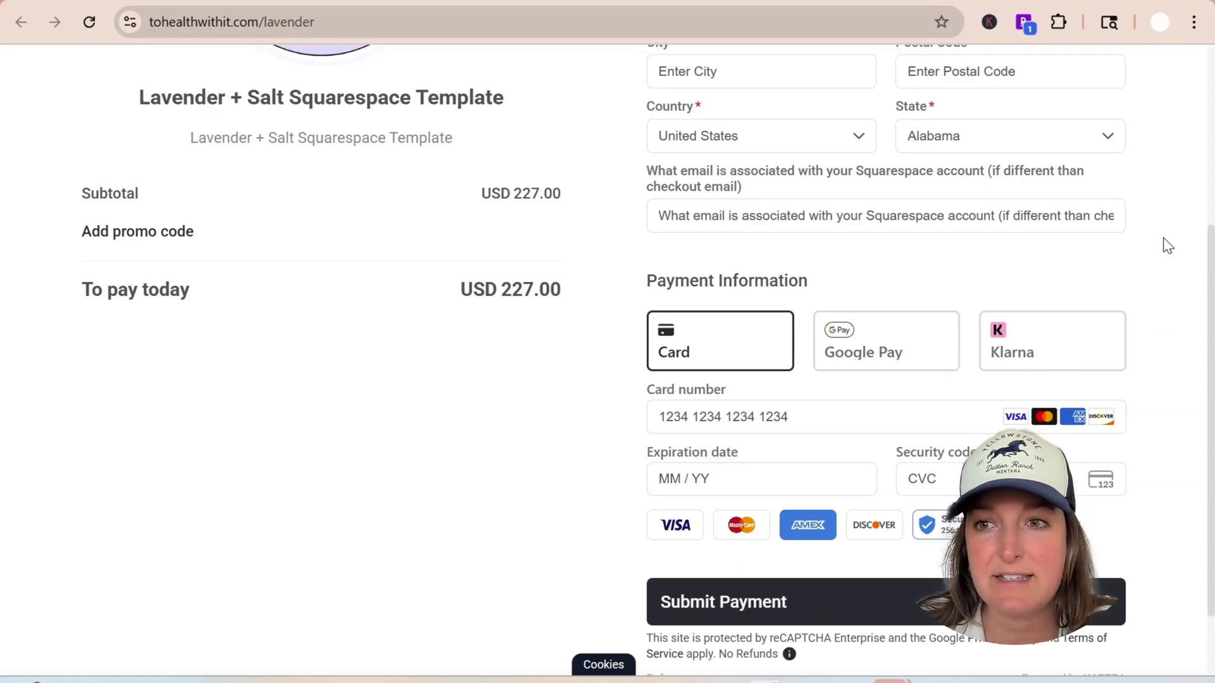
pyautogui.scroll(5, 1161, 253)
pyautogui.scroll(-3, 1145, 278)
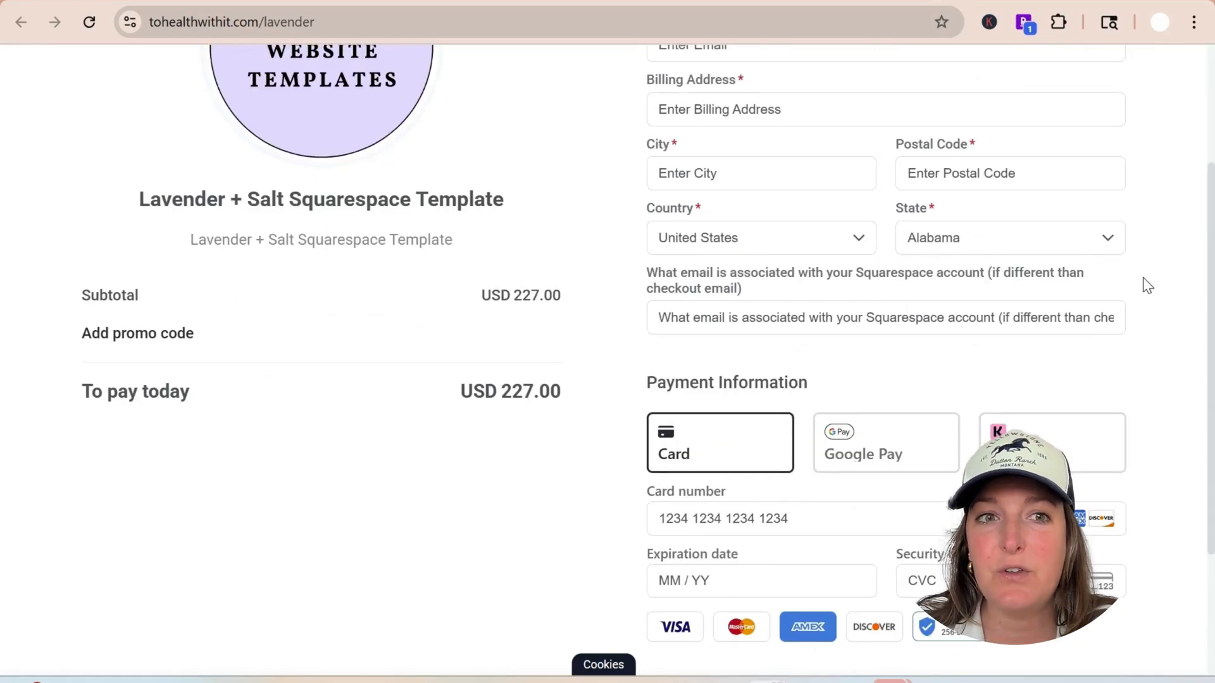
pyautogui.scroll(3, 1144, 284)
pyautogui.scroll(-3, 1144, 288)
pyautogui.scroll(-2, 1133, 304)
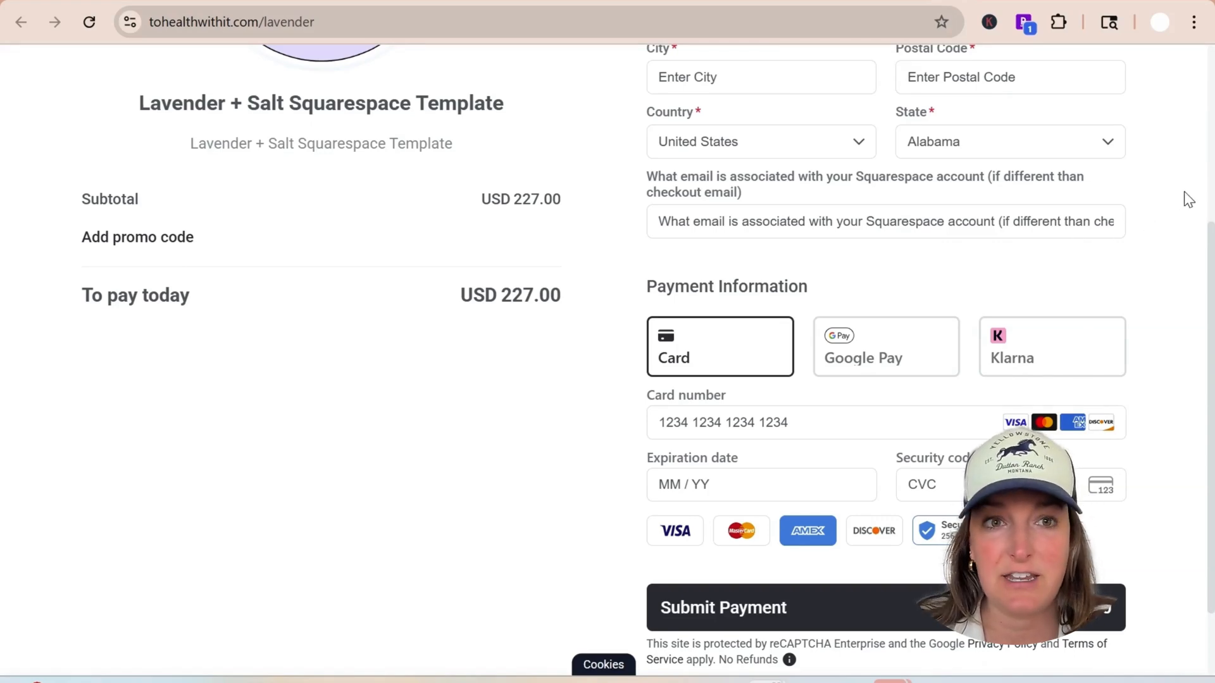
pyautogui.scroll(5, 1183, 202)
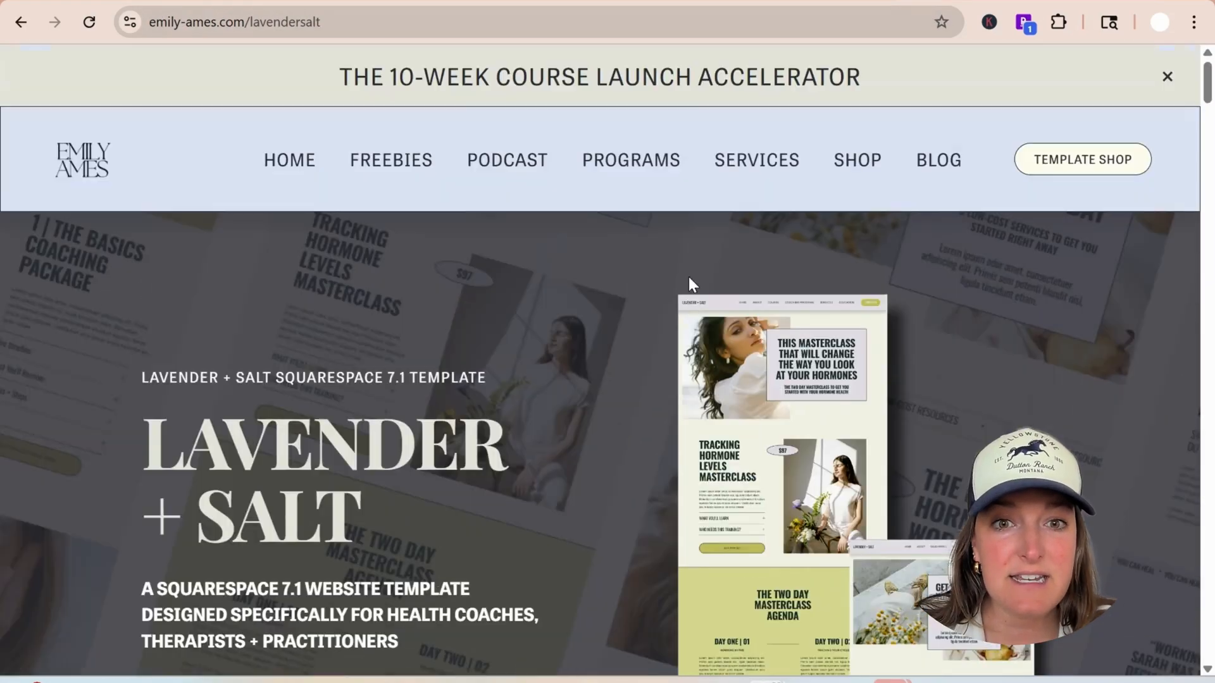
# Look over the live sales page's price and button section, and switch back to the checkout page to review its layout
pyautogui.scroll(-9, 686, 279)
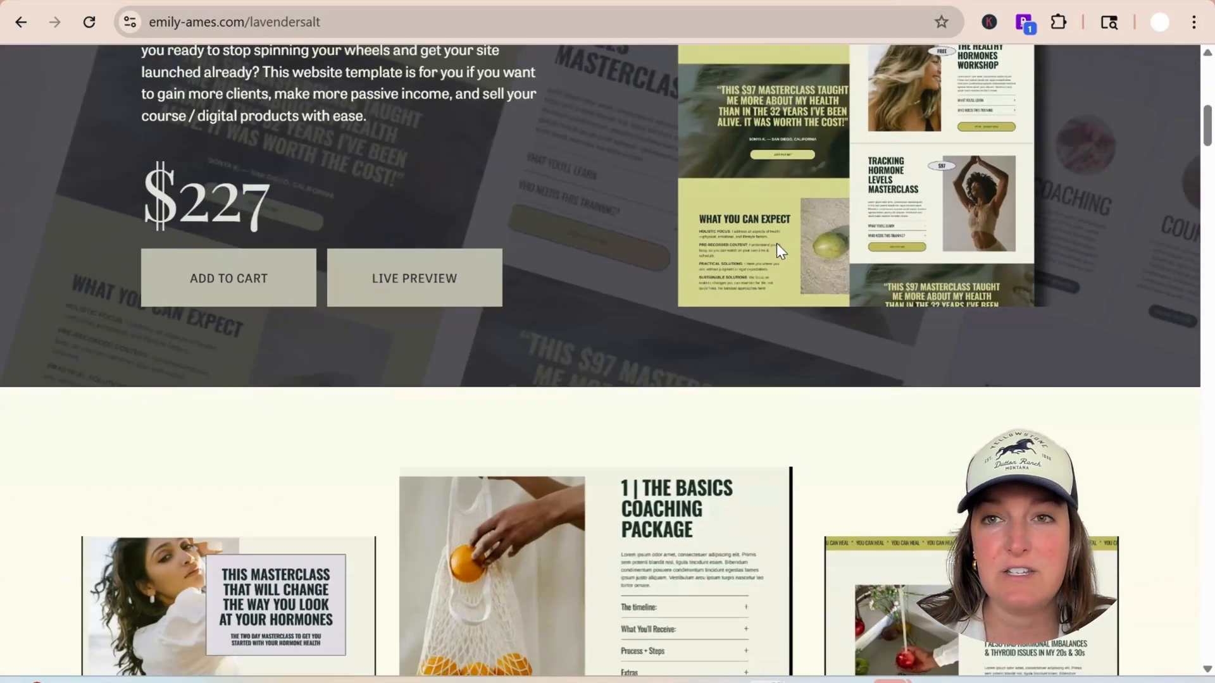
pyautogui.click(949, 4)
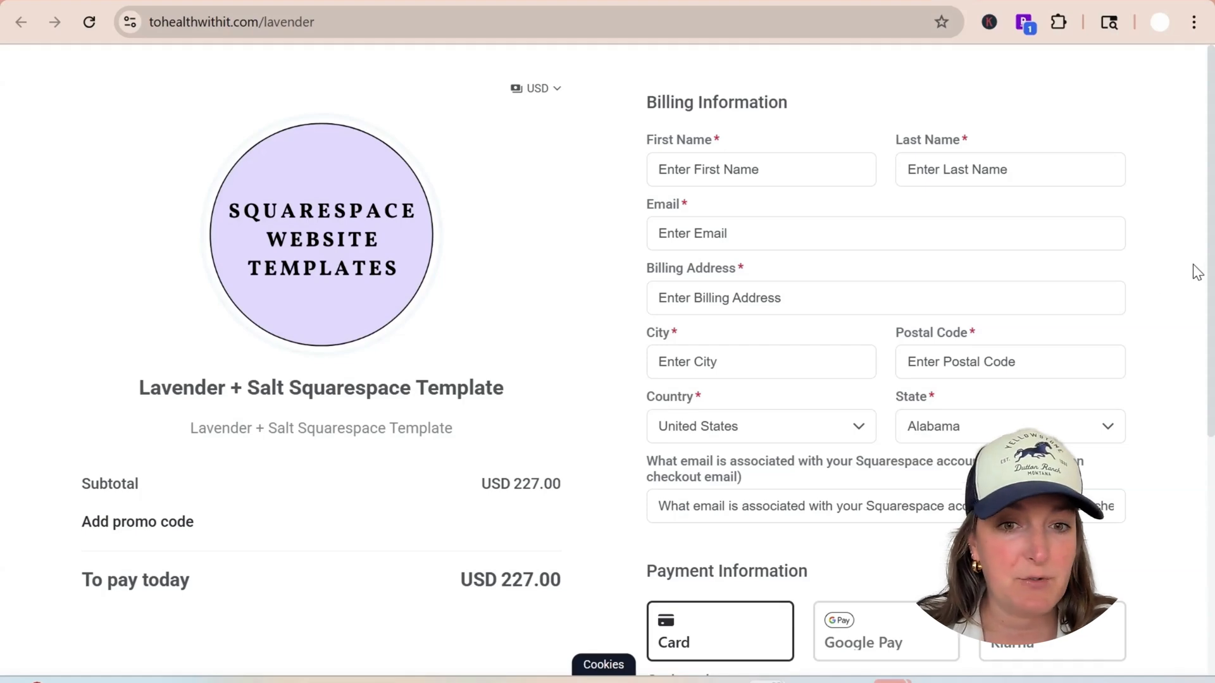
pyautogui.scroll(-5, 1212, 299)
pyautogui.scroll(5, 1207, 304)
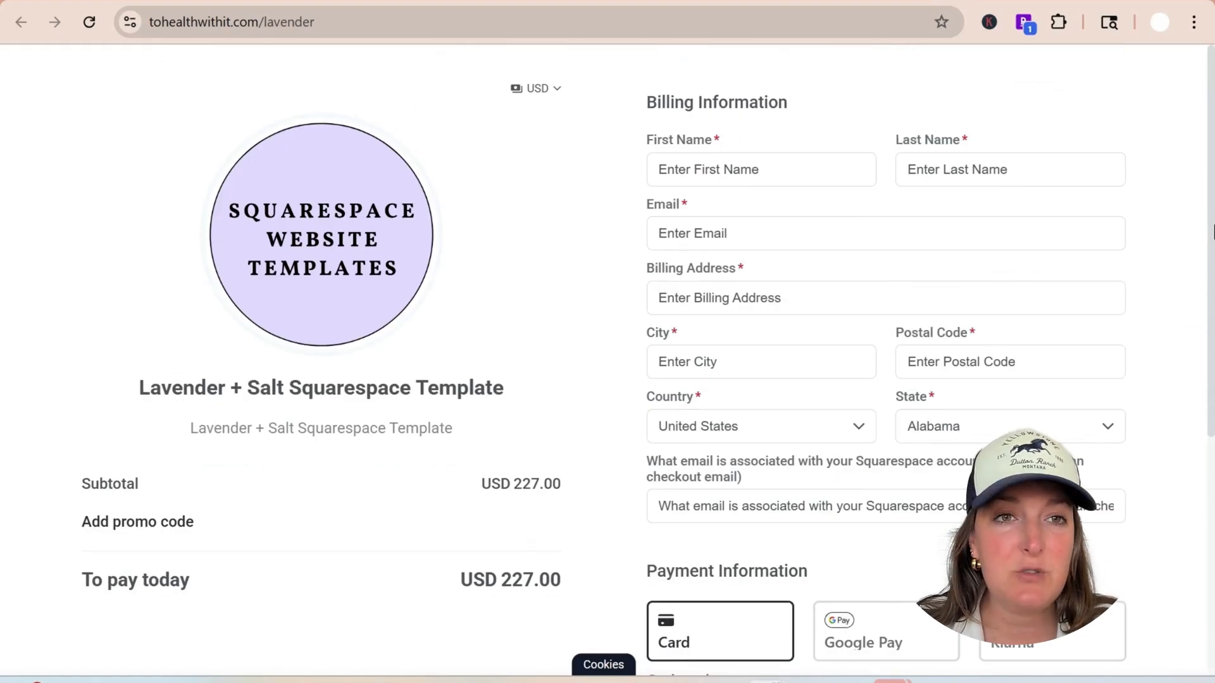
pyautogui.scroll(-5, 1183, 222)
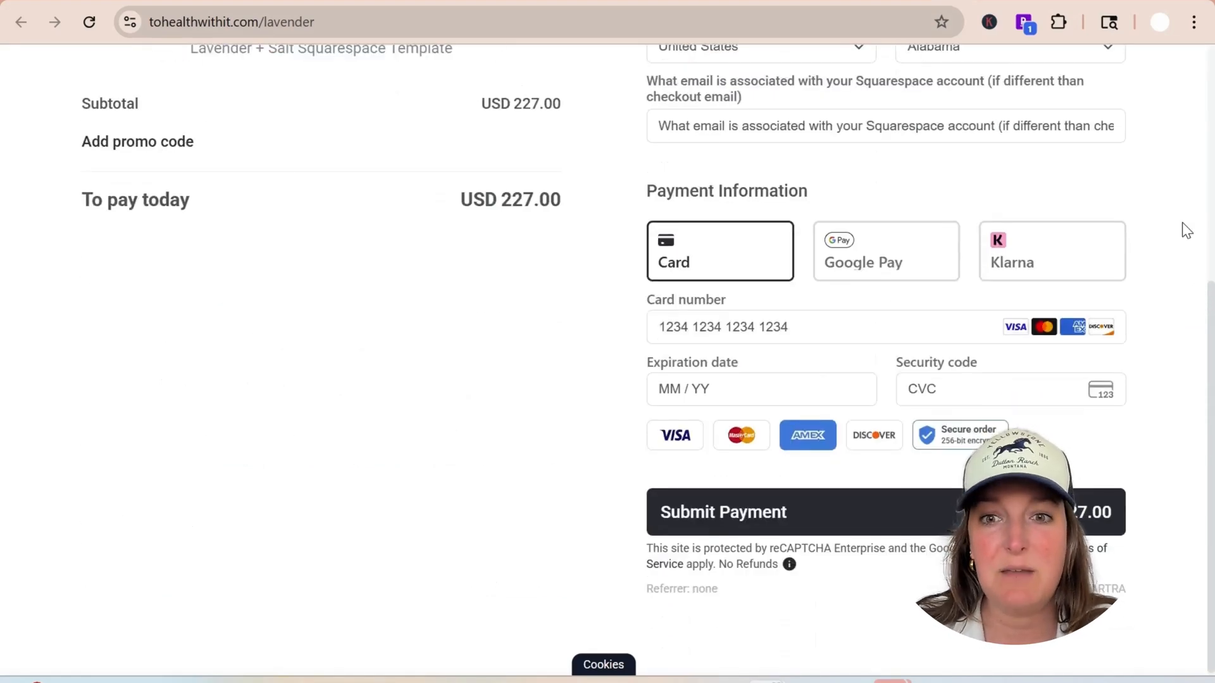
pyautogui.scroll(5, 1182, 227)
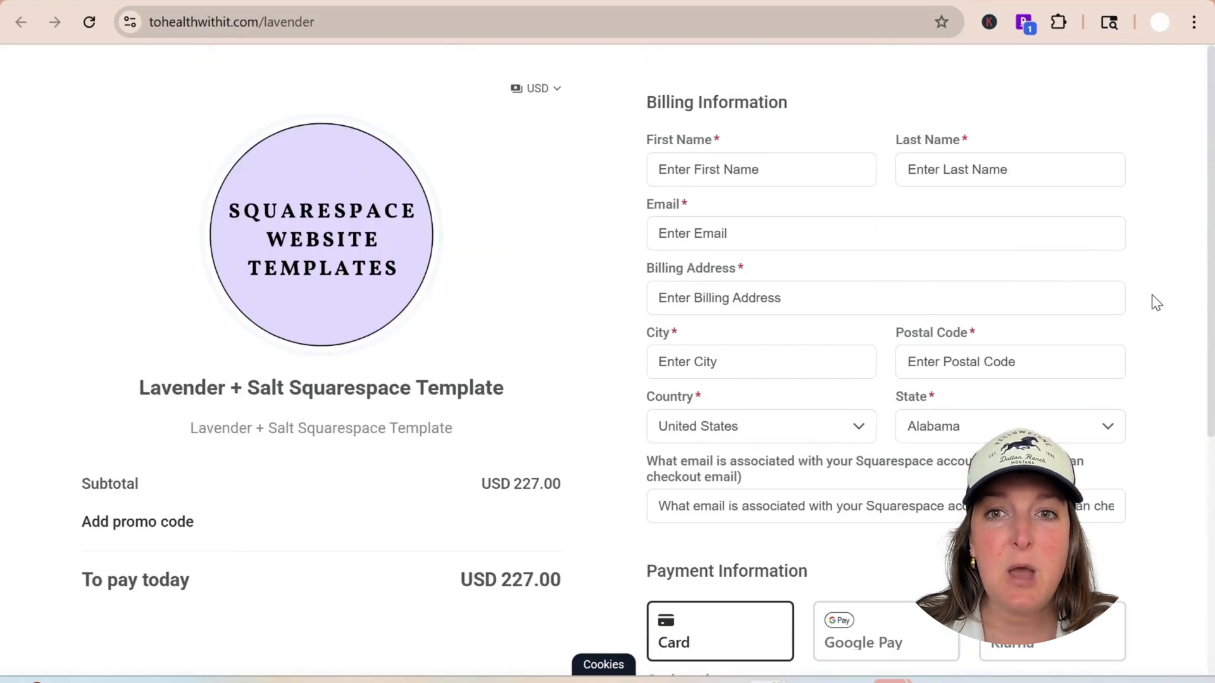
pyautogui.scroll(-3, 838, 301)
pyautogui.scroll(3, 959, 291)
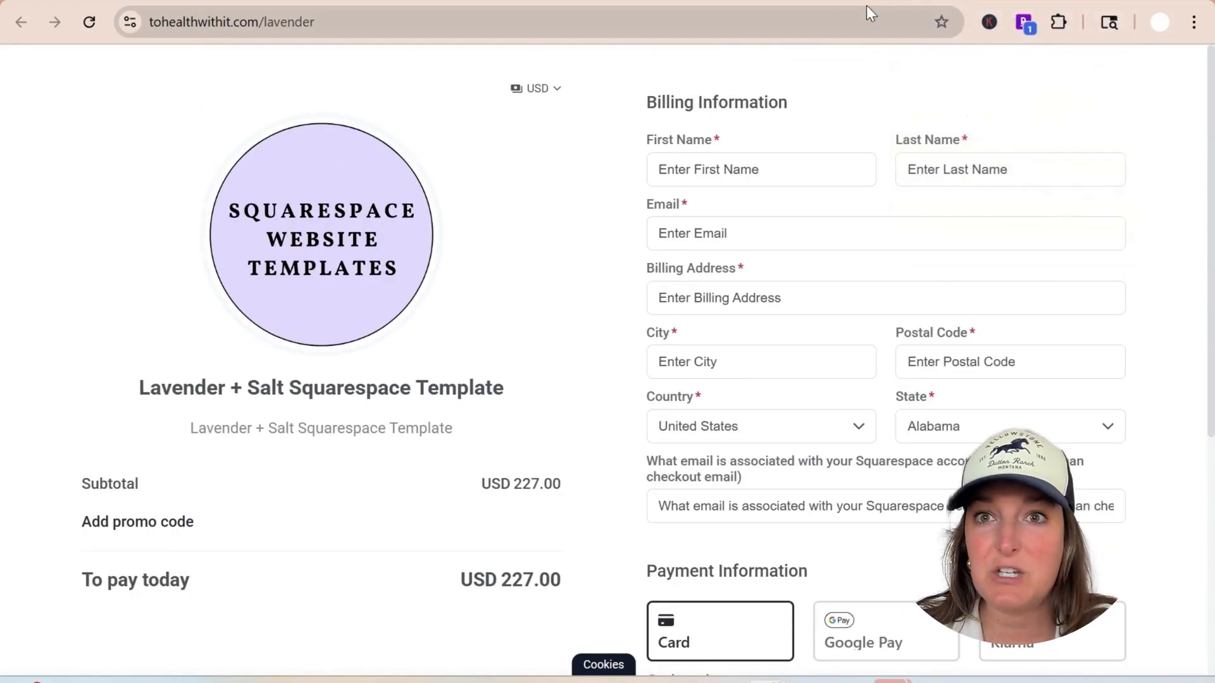
# Switch to the Kartra window and open the Secret Podcast - Affiliate page in the page editor
pyautogui.moveTo(809, 679)
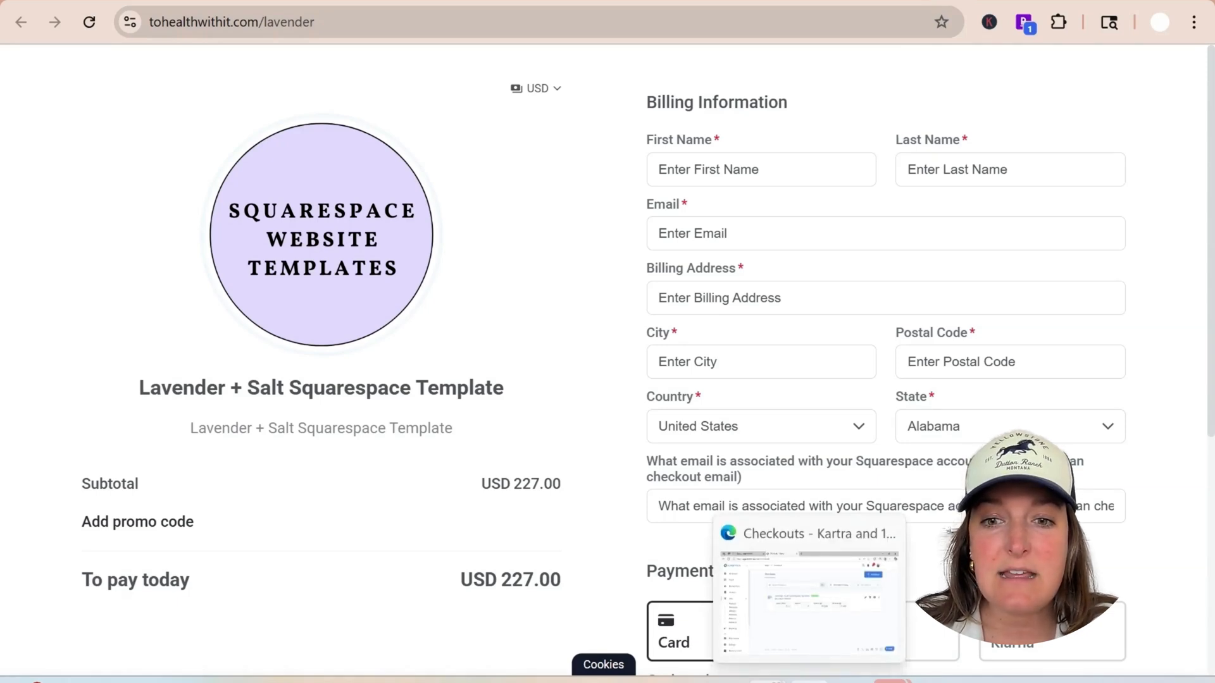
pyautogui.click(809, 679)
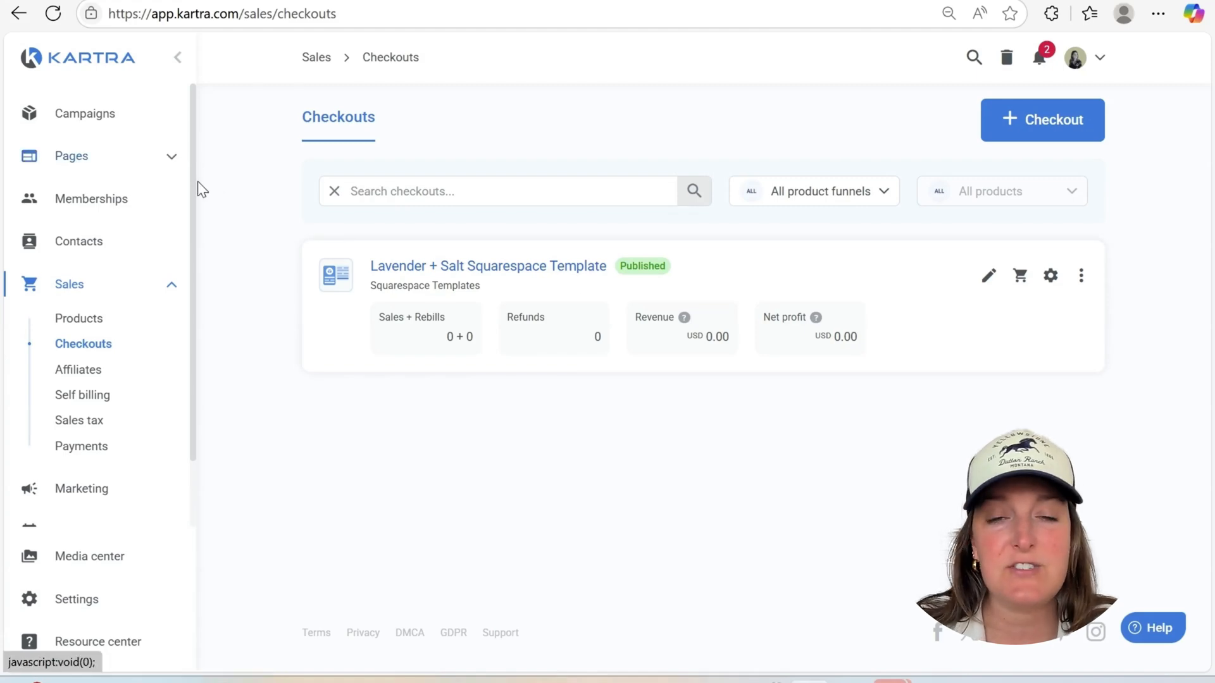
pyautogui.click(72, 156)
pyautogui.click(83, 200)
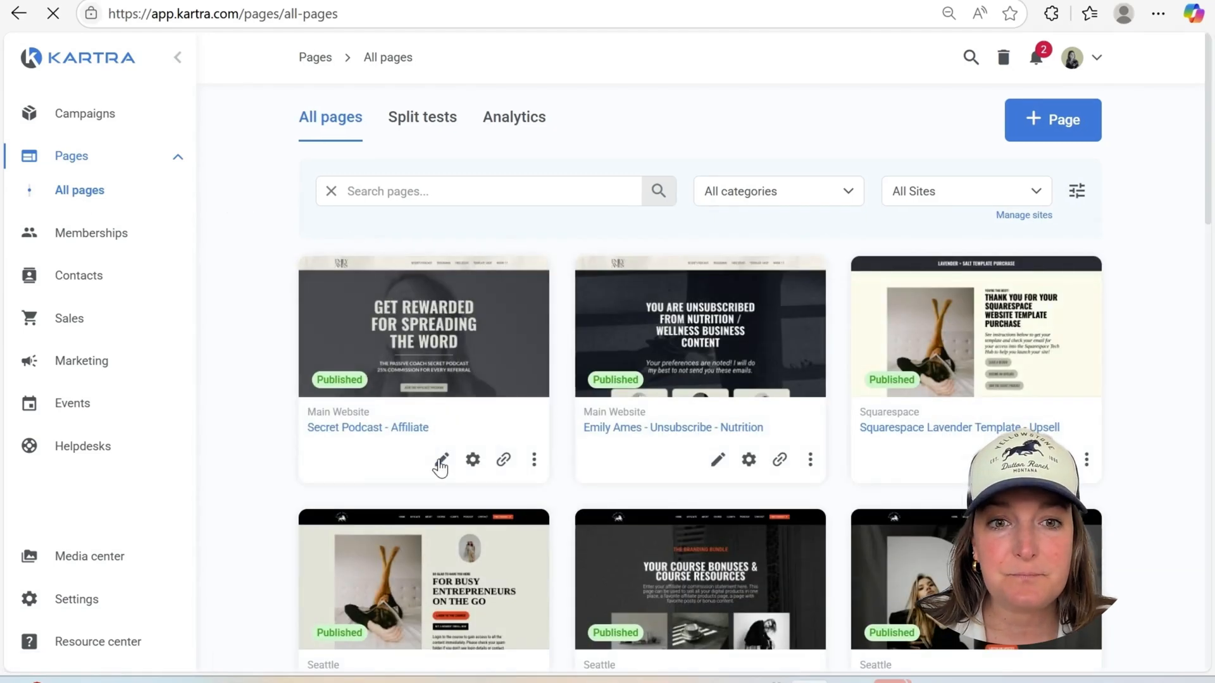
pyautogui.click(393, 330)
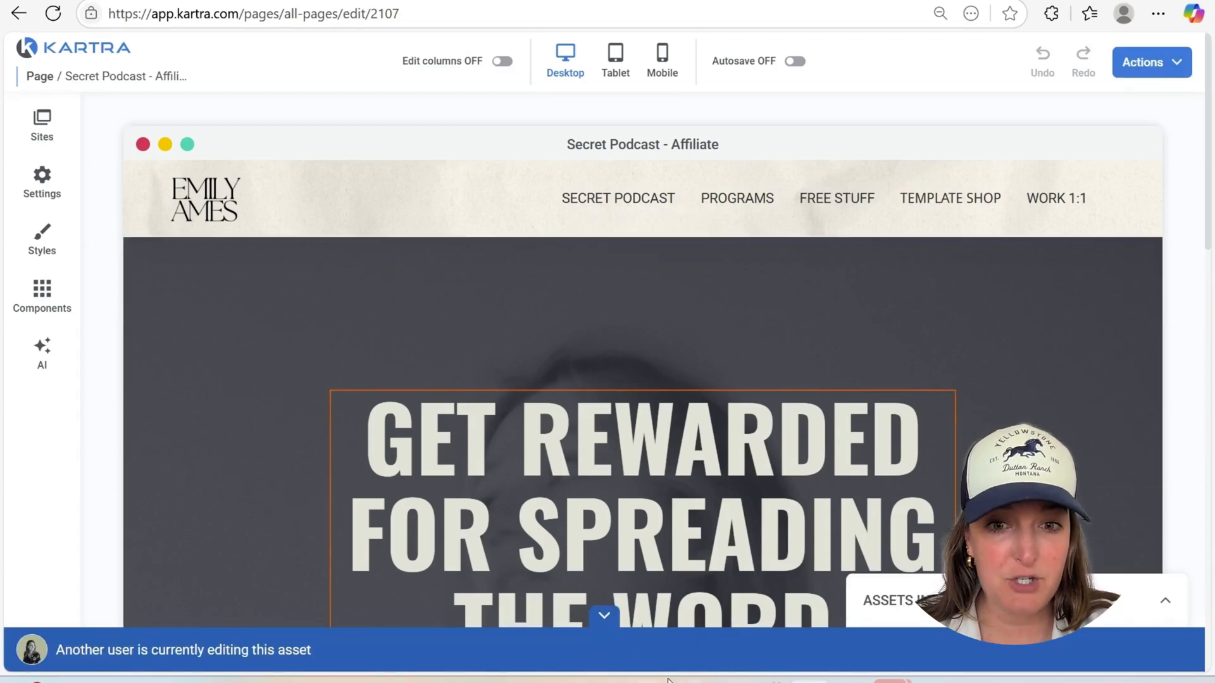
# Add a Checkout component to the page below the Join the Affiliate Program button
pyautogui.scroll(-4, 135, 329)
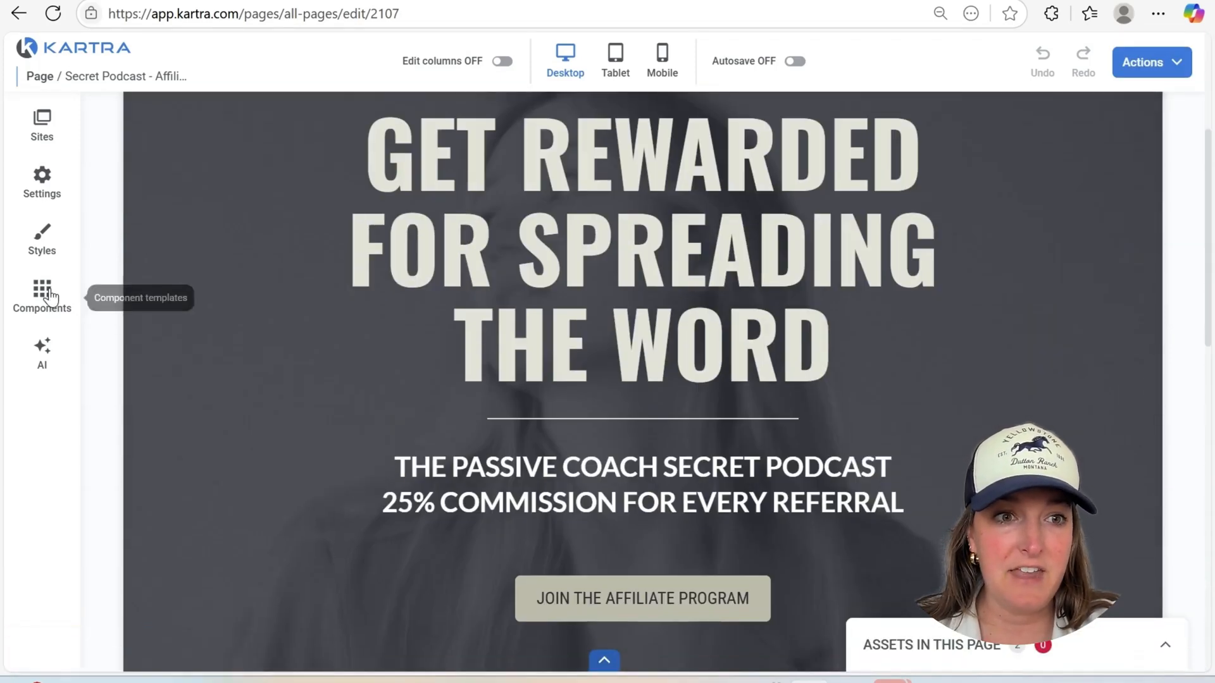
pyautogui.click(50, 296)
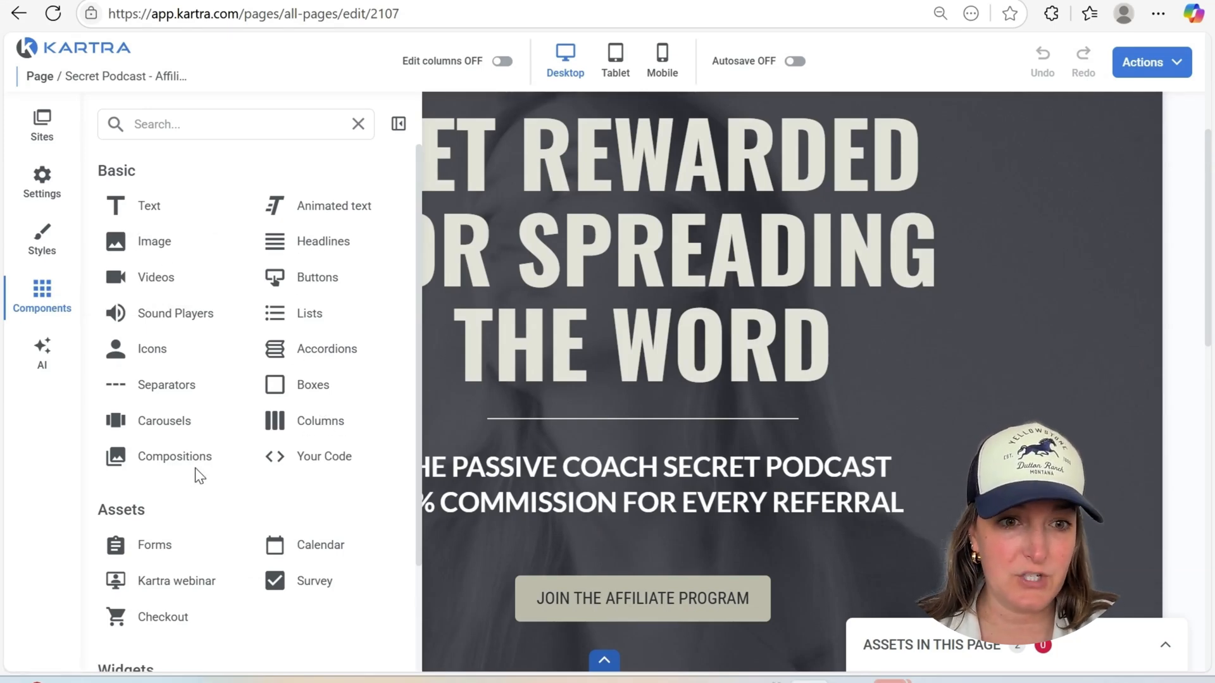
pyautogui.scroll(-2, 209, 481)
pyautogui.moveTo(162, 533); pyautogui.dragTo(649, 565)
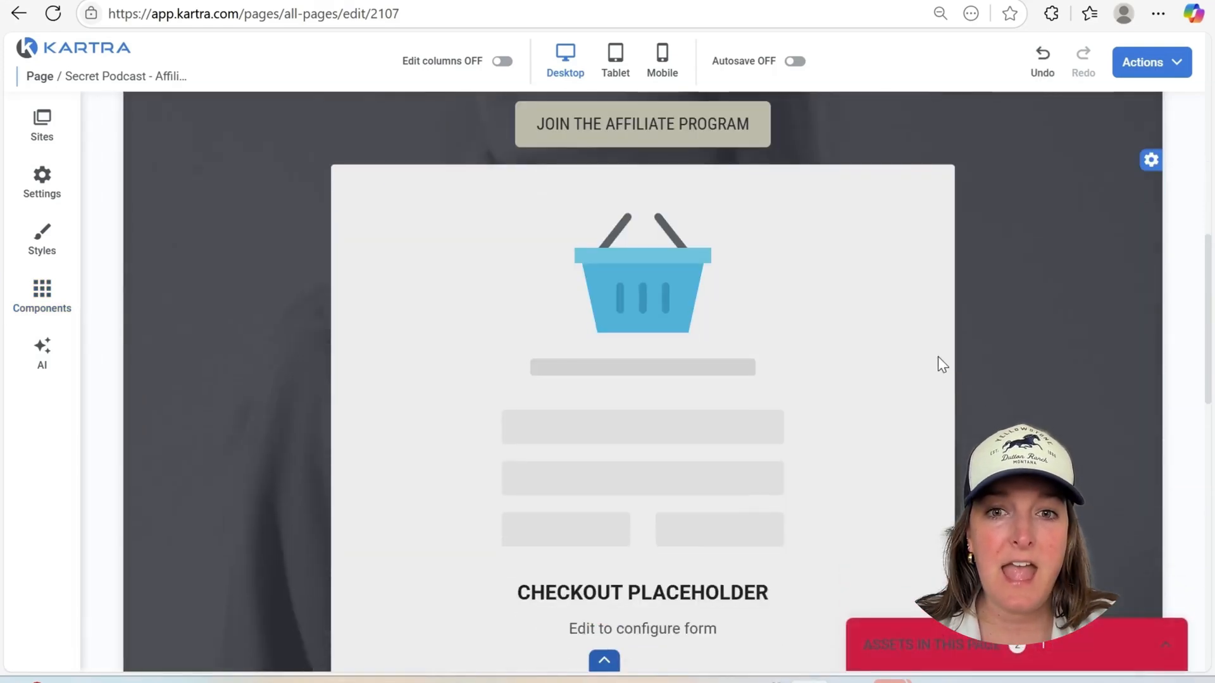
# Configure the checkout placeholder to use new checkouts and open its list of selectable checkouts
pyautogui.moveTo(761, 284)
pyautogui.click(642, 154)
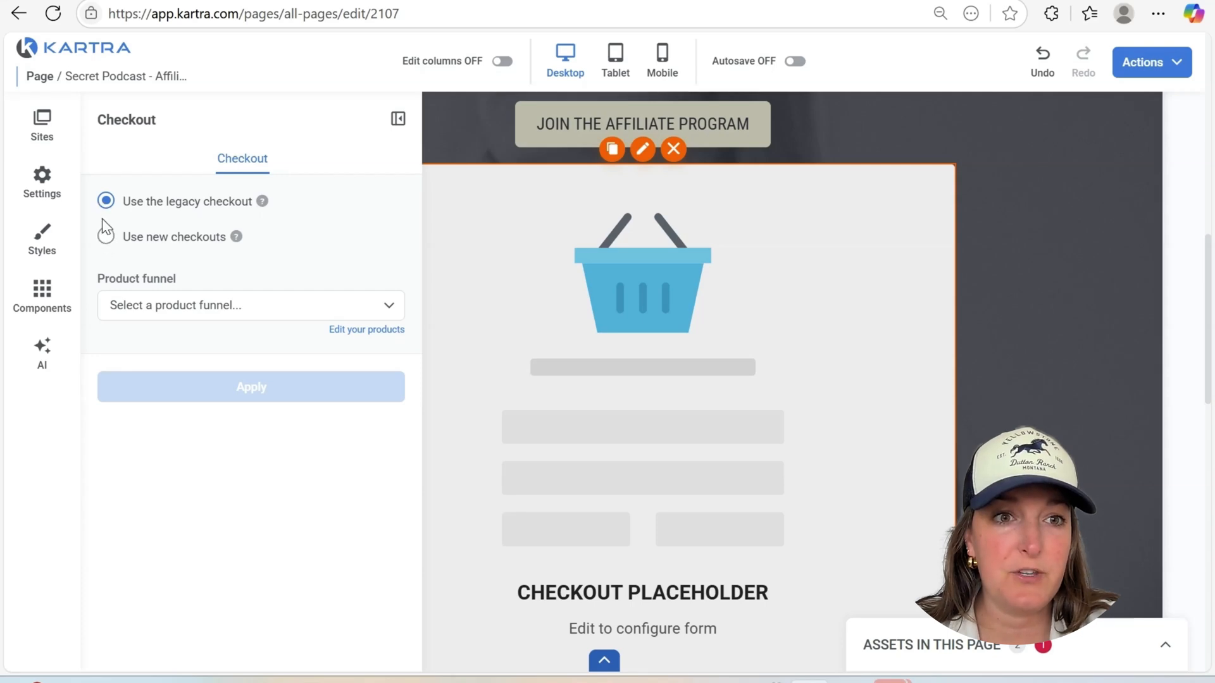
pyautogui.click(105, 238)
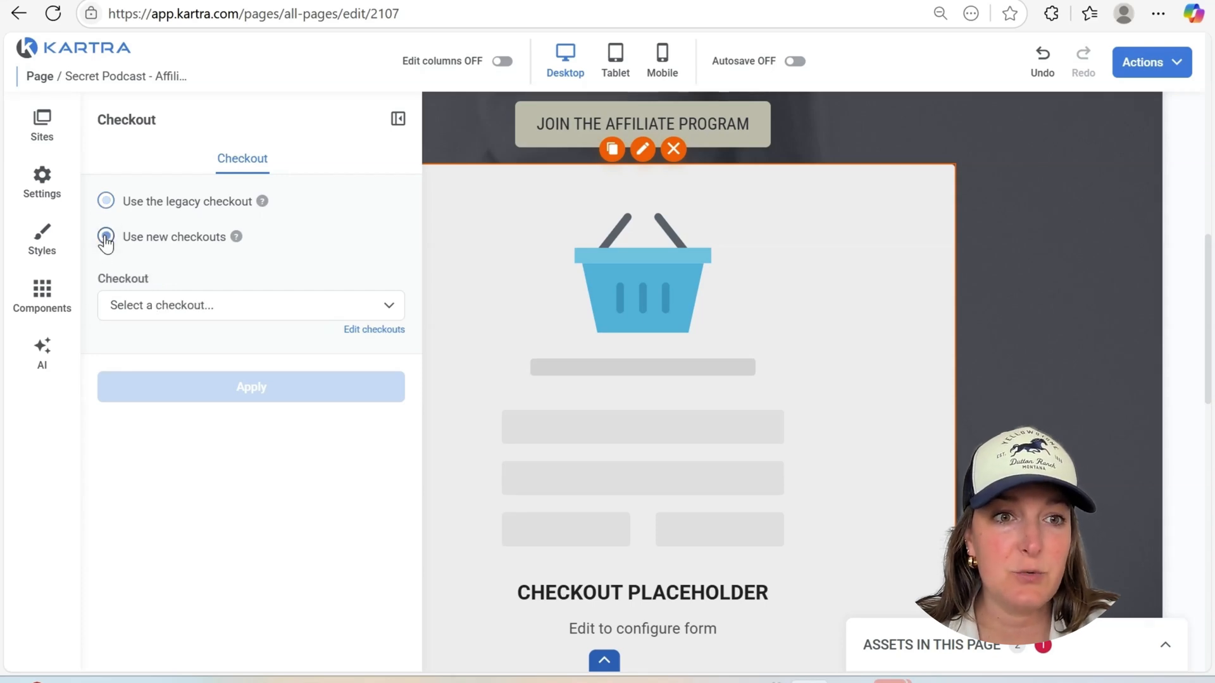
pyautogui.click(146, 310)
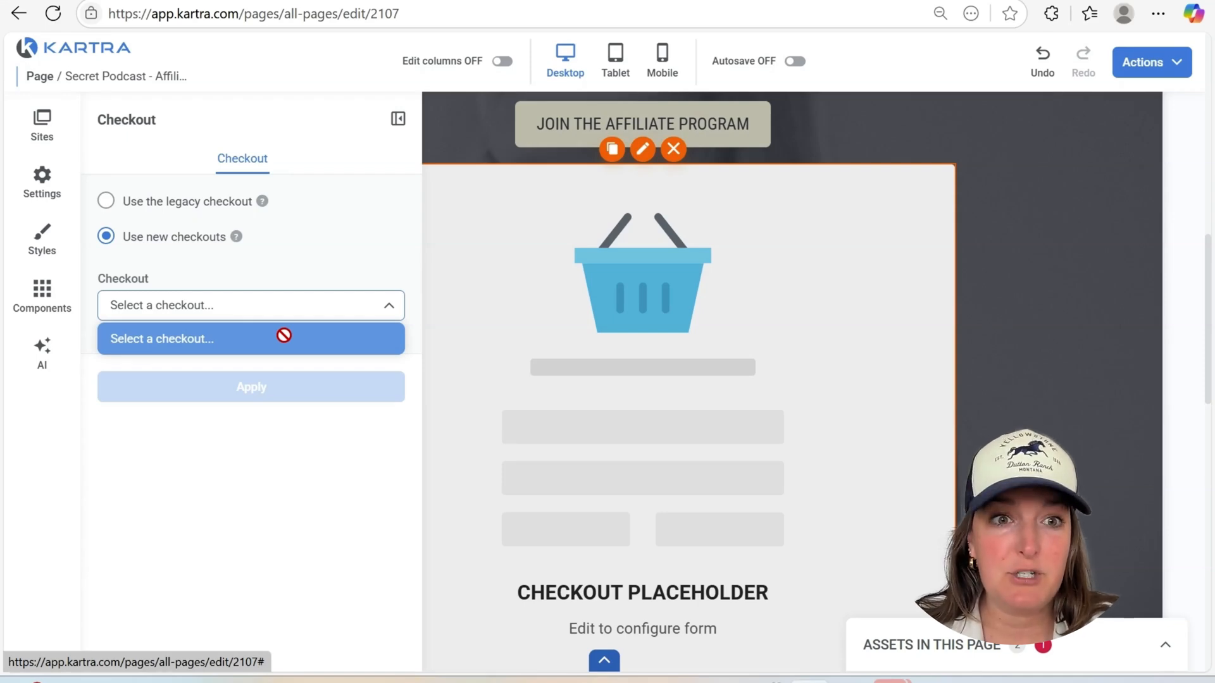
# Close the checkout settings and delete the checkout placeholder from the Secret Podcast - Affiliate page
pyautogui.click(398, 118)
pyautogui.scroll(5, 830, 344)
pyautogui.scroll(-12, 830, 345)
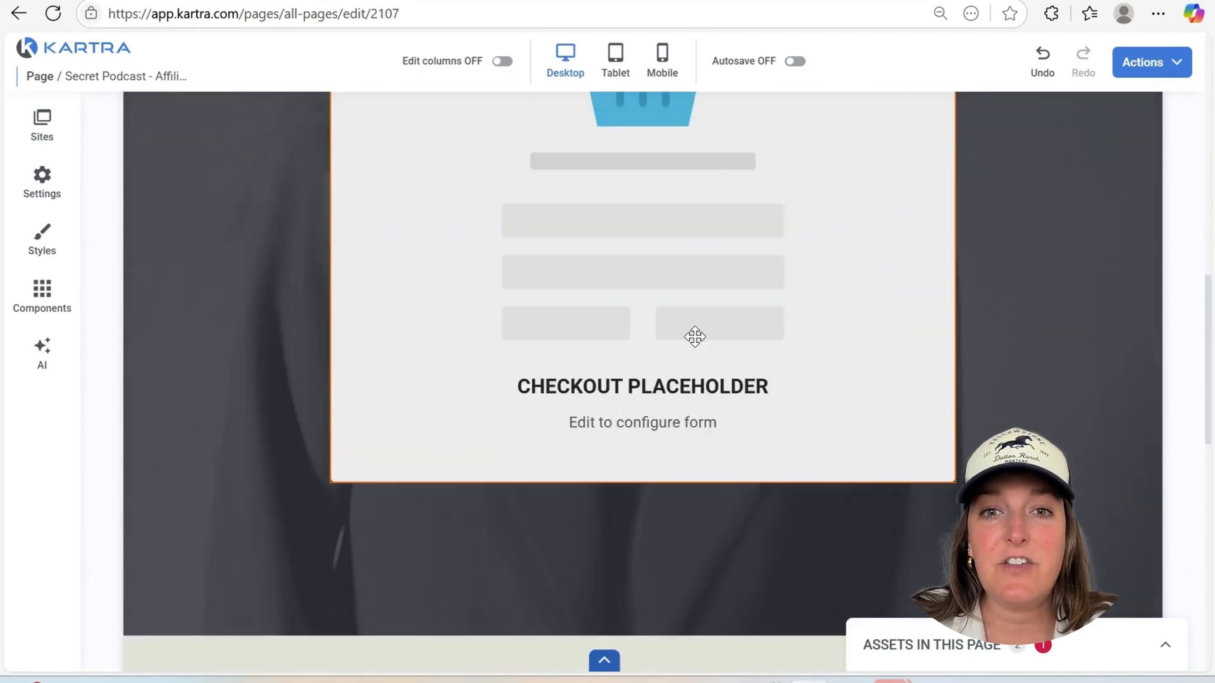
pyautogui.scroll(8, 833, 351)
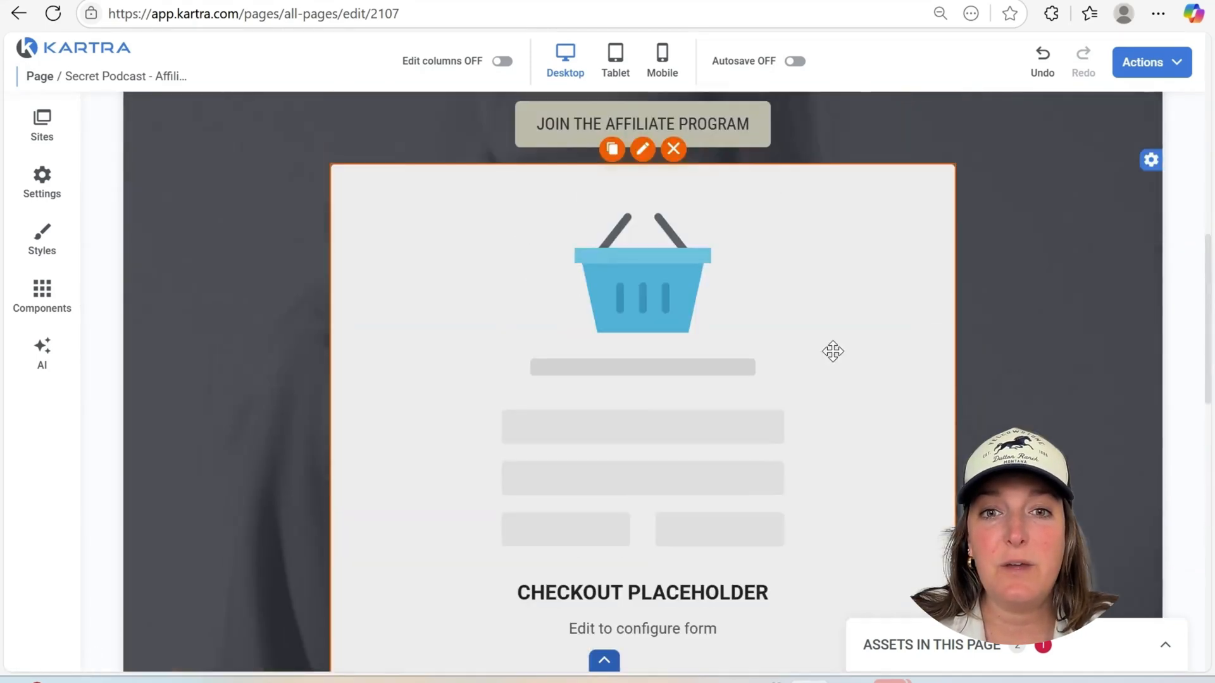
pyautogui.click(675, 151)
# Open the preview, save and publish options for the Secret Podcast - Affiliate page
pyautogui.scroll(10, 1070, 216)
pyautogui.click(1176, 63)
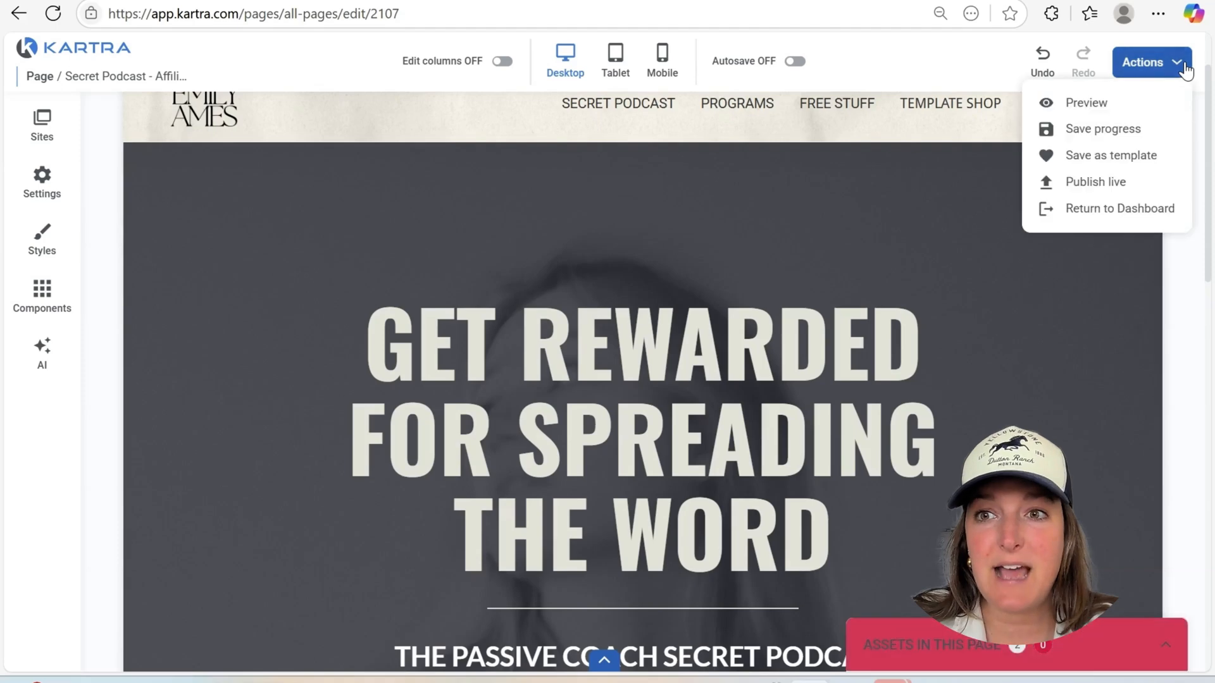